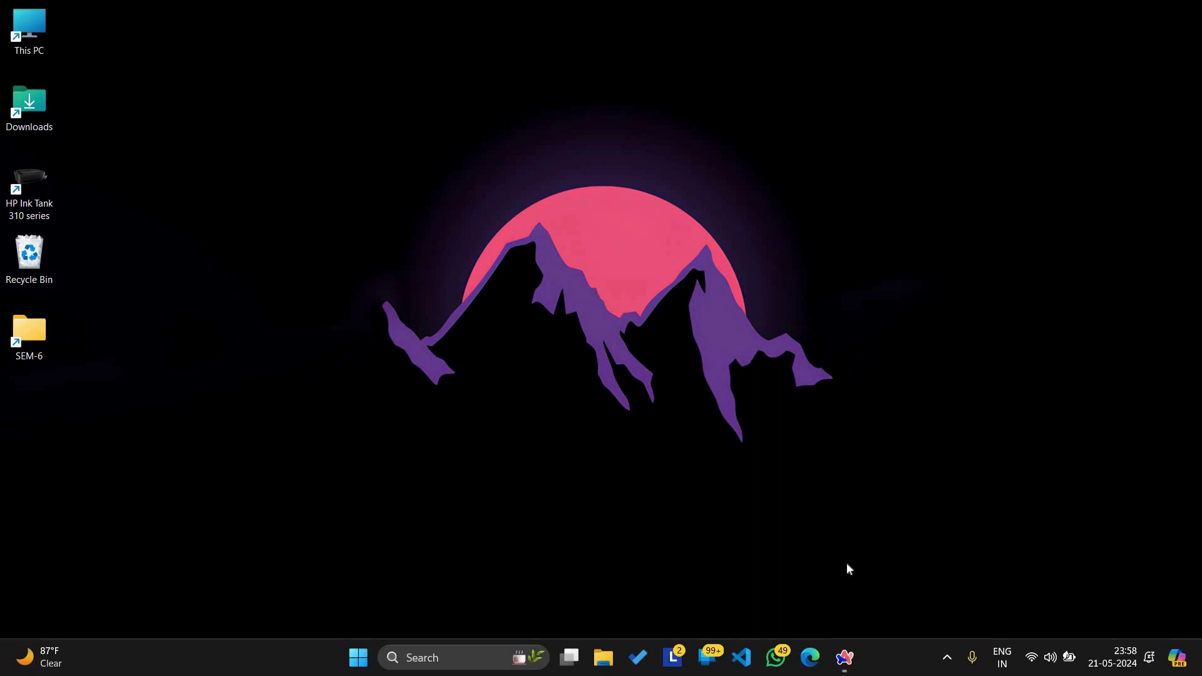
Open the official Virtual Audio Cable site from the search results and go to its Downloads page.
click(844, 655)
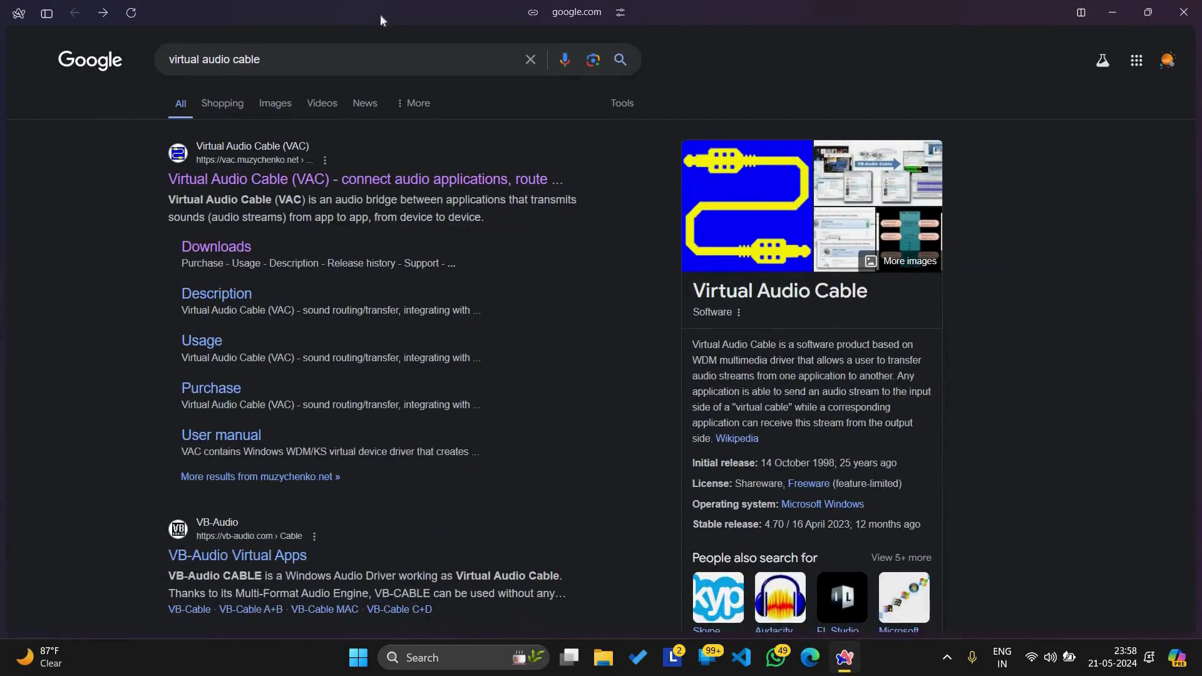
triple_click(215, 59)
click(191, 180)
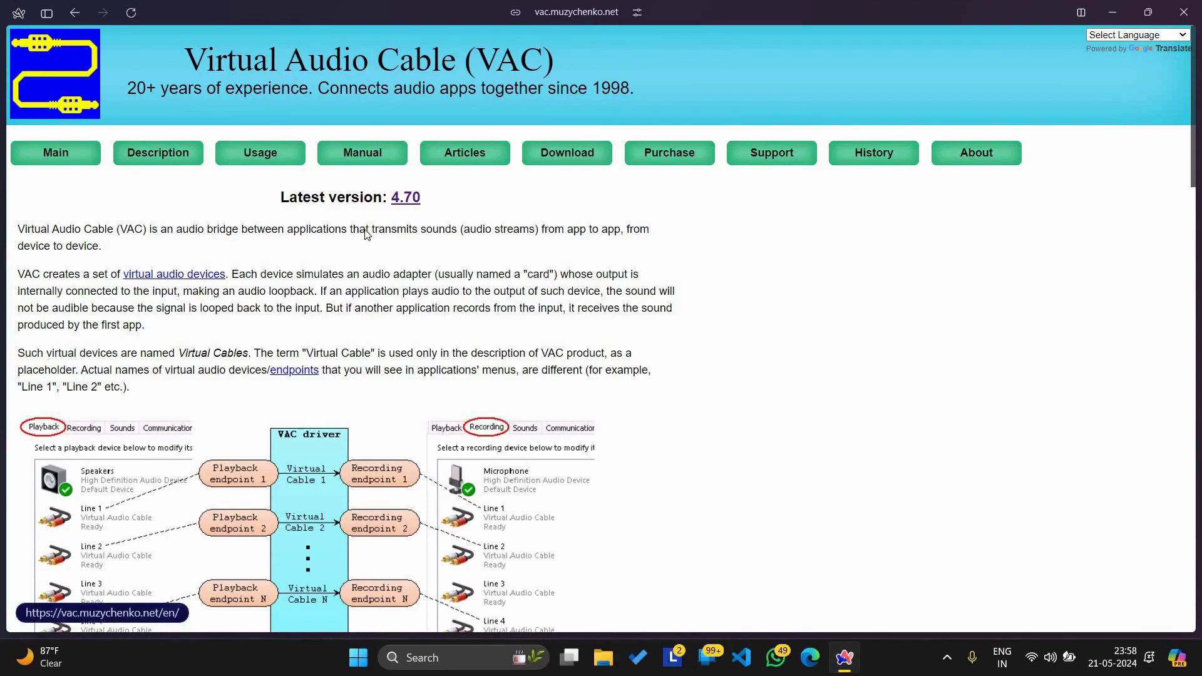
scroll(347, 322, down, 6)
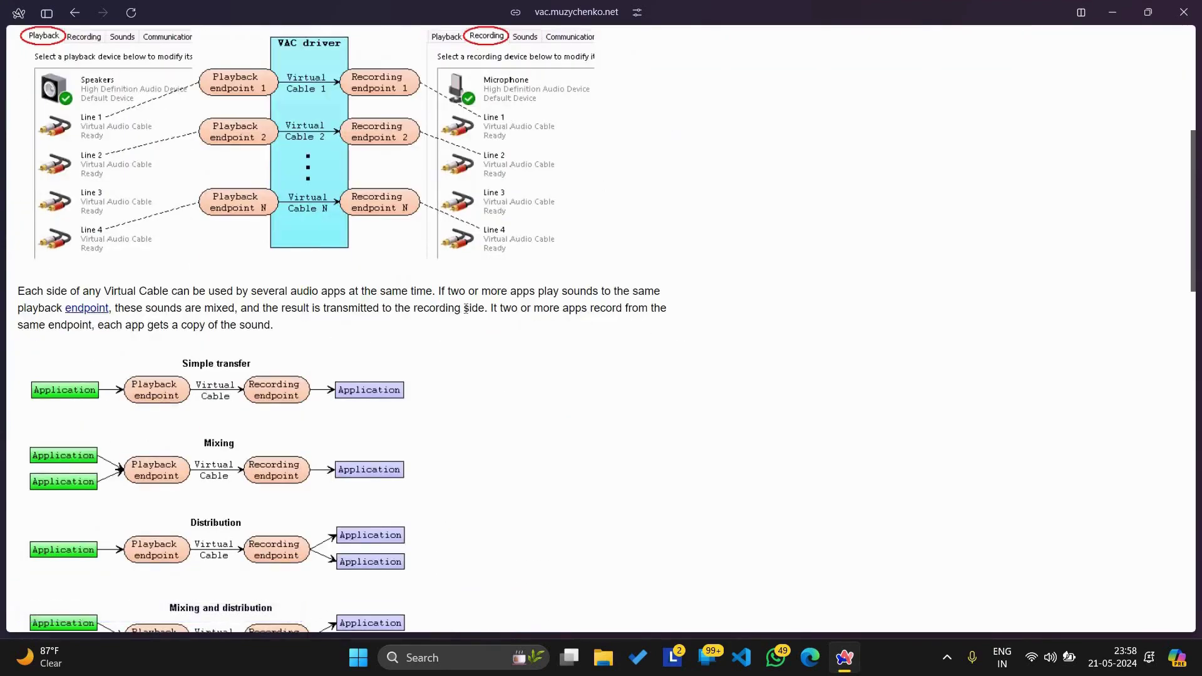
scroll(472, 320, down, 4)
scroll(571, 303, up, 10)
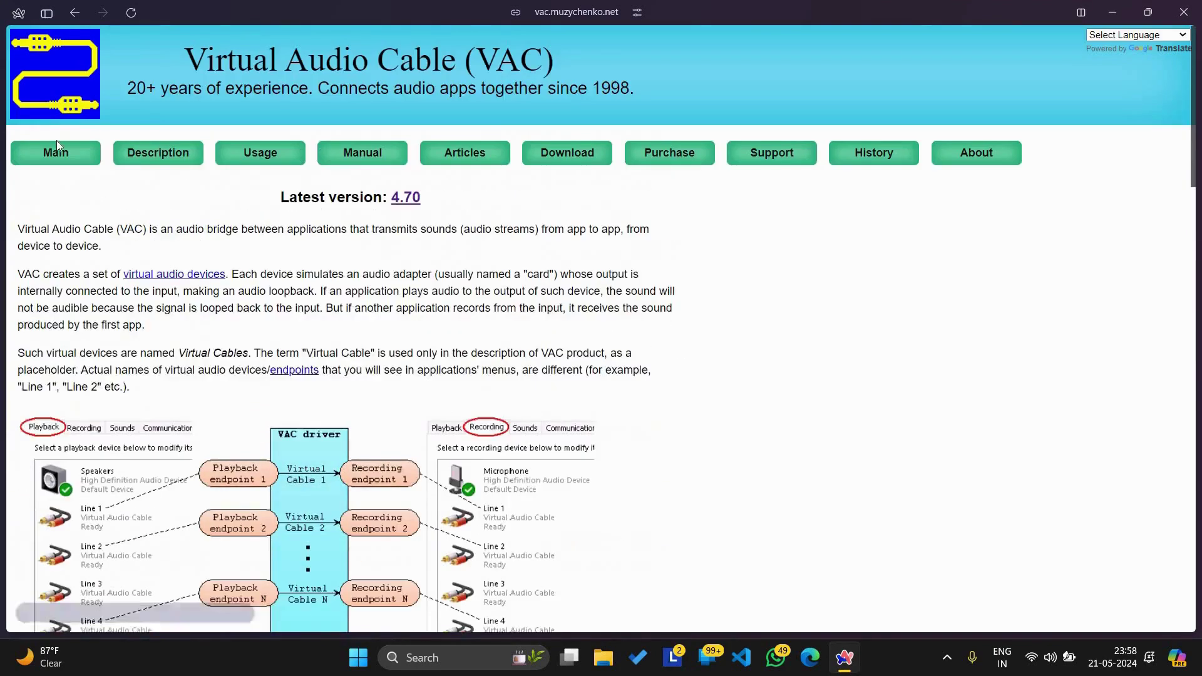
click(562, 157)
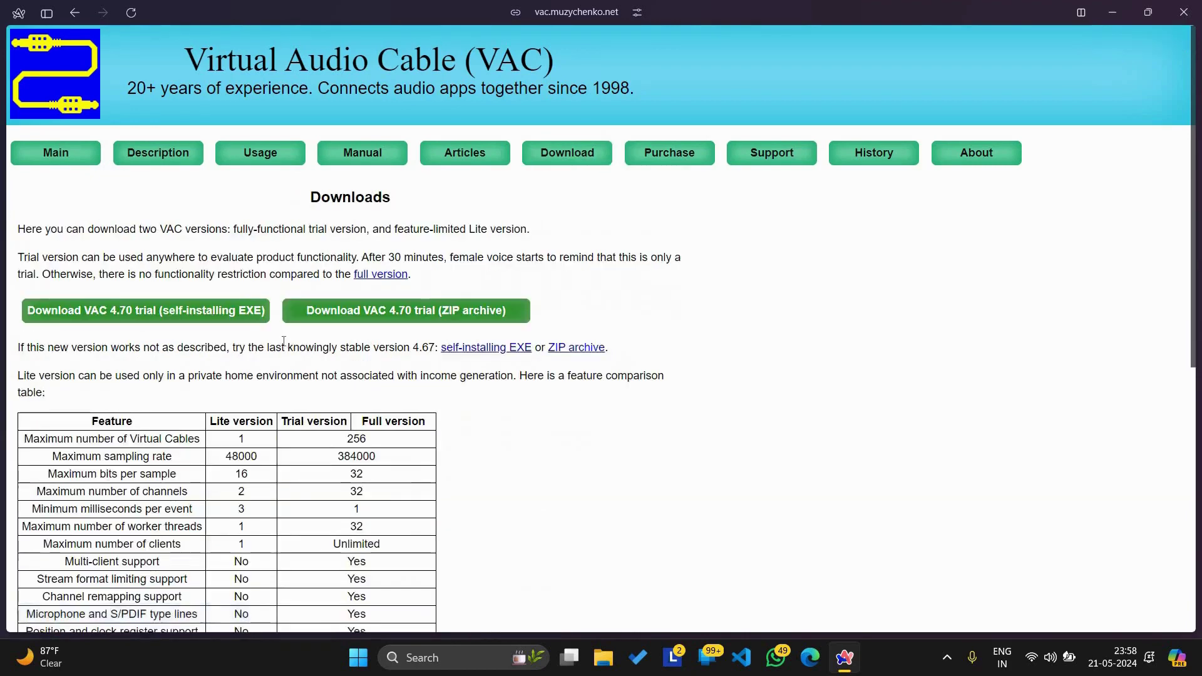
Download the VAC 4.70 Lite ZIP archive and show vac470lite.zip in its folder.
scroll(298, 340, down, 2)
right_click(299, 340)
click(155, 582)
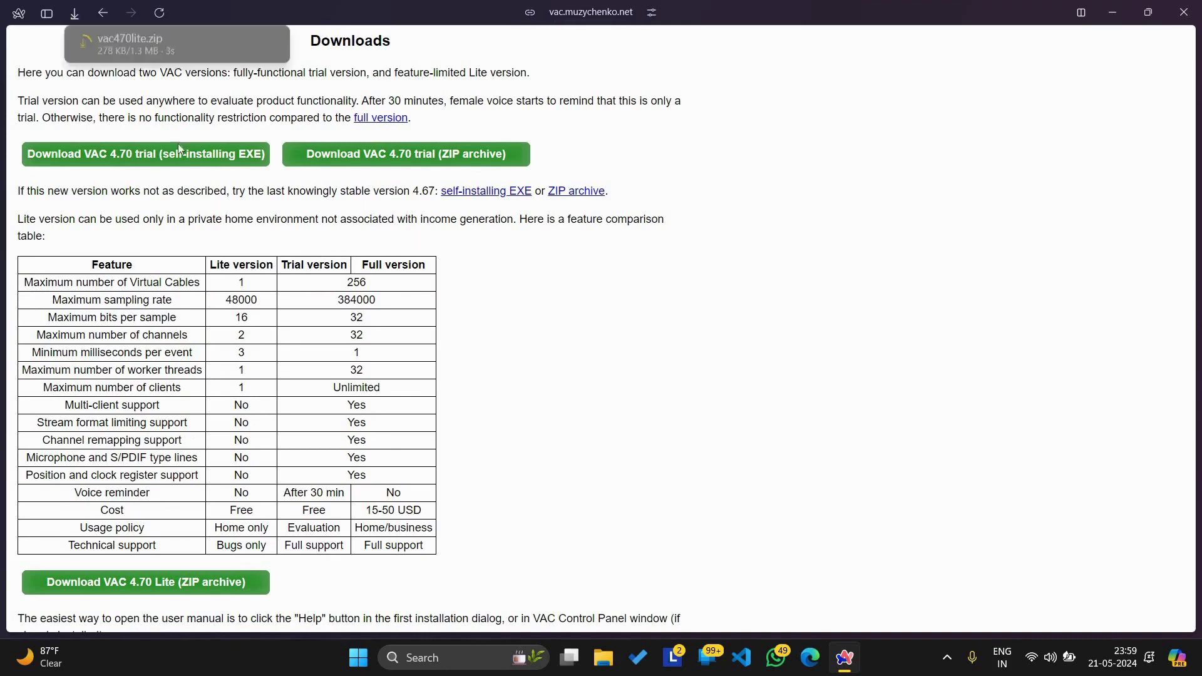
click(125, 48)
click(612, 664)
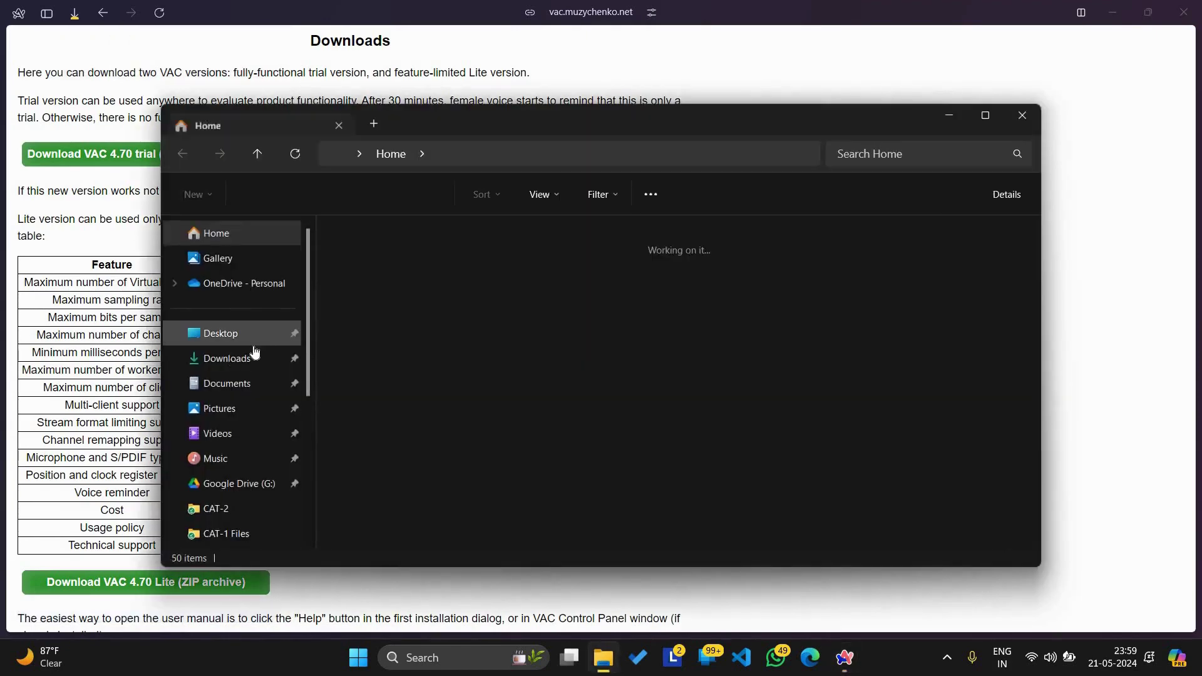
Extract vac470lite.zip in Downloads to the suggested location and open the new vac470lite folder.
click(254, 356)
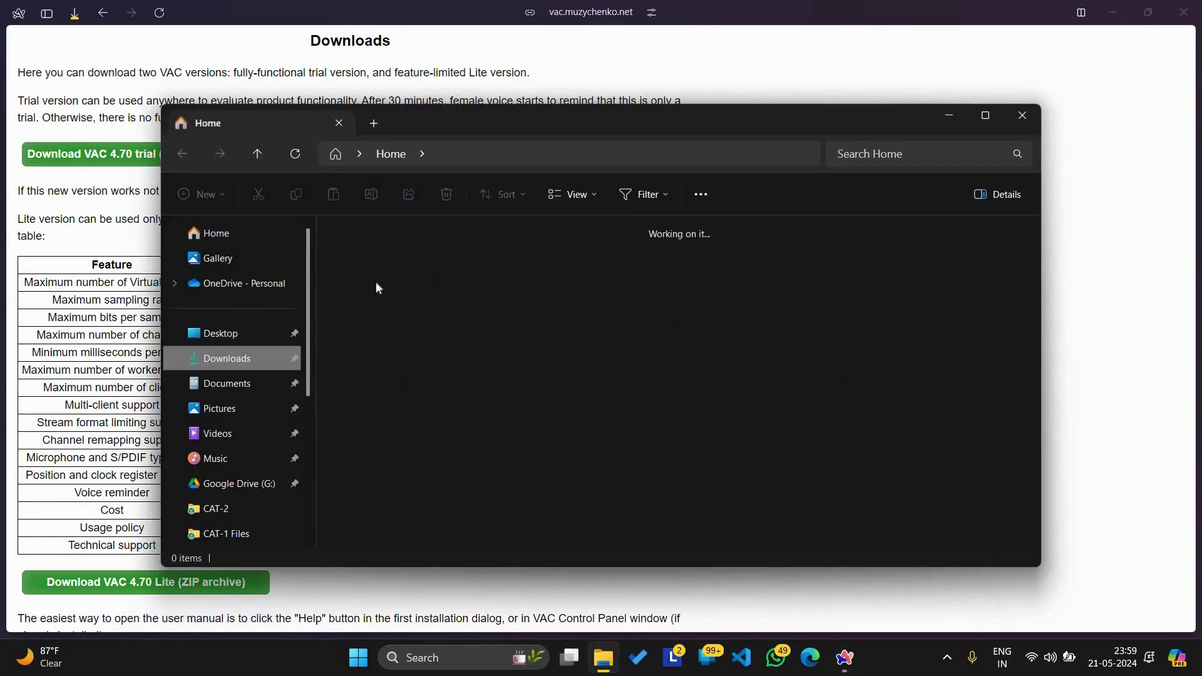
click(373, 284)
click(663, 195)
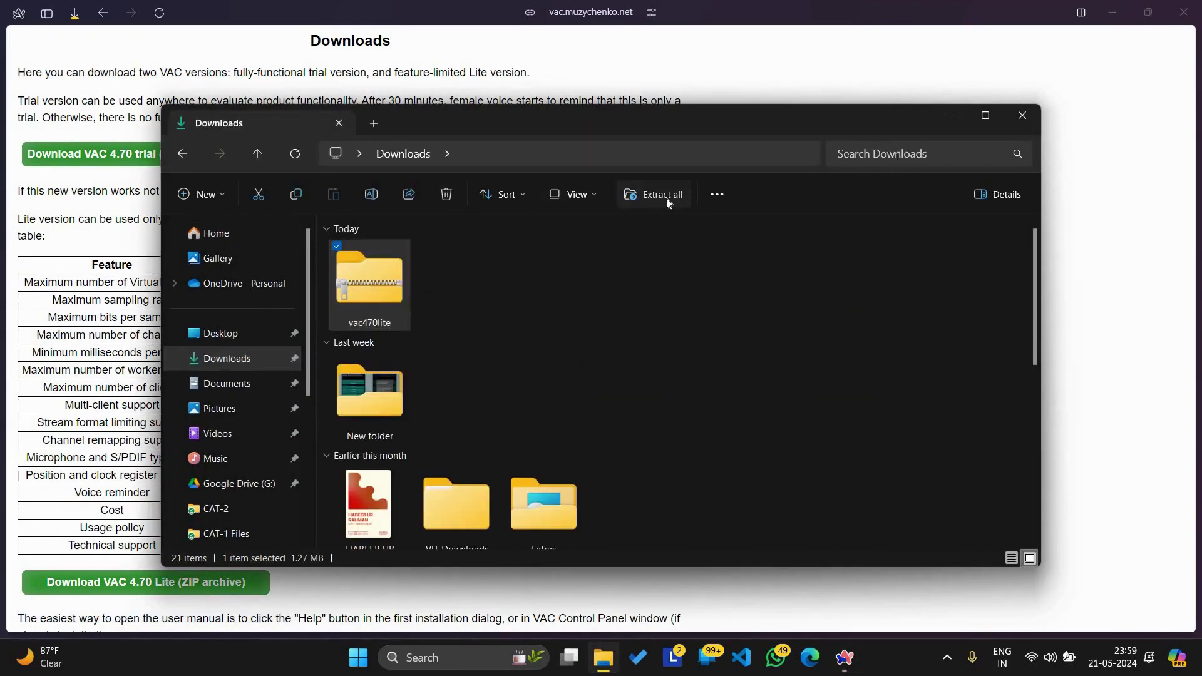
key(Return)
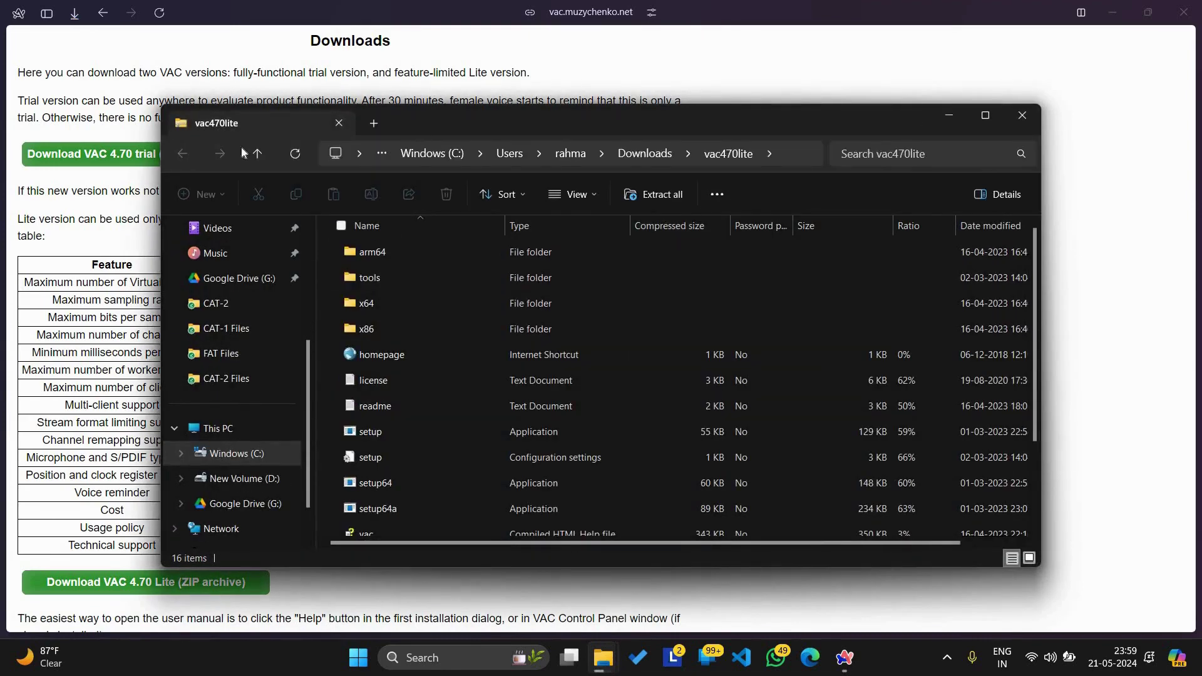
click(1022, 115)
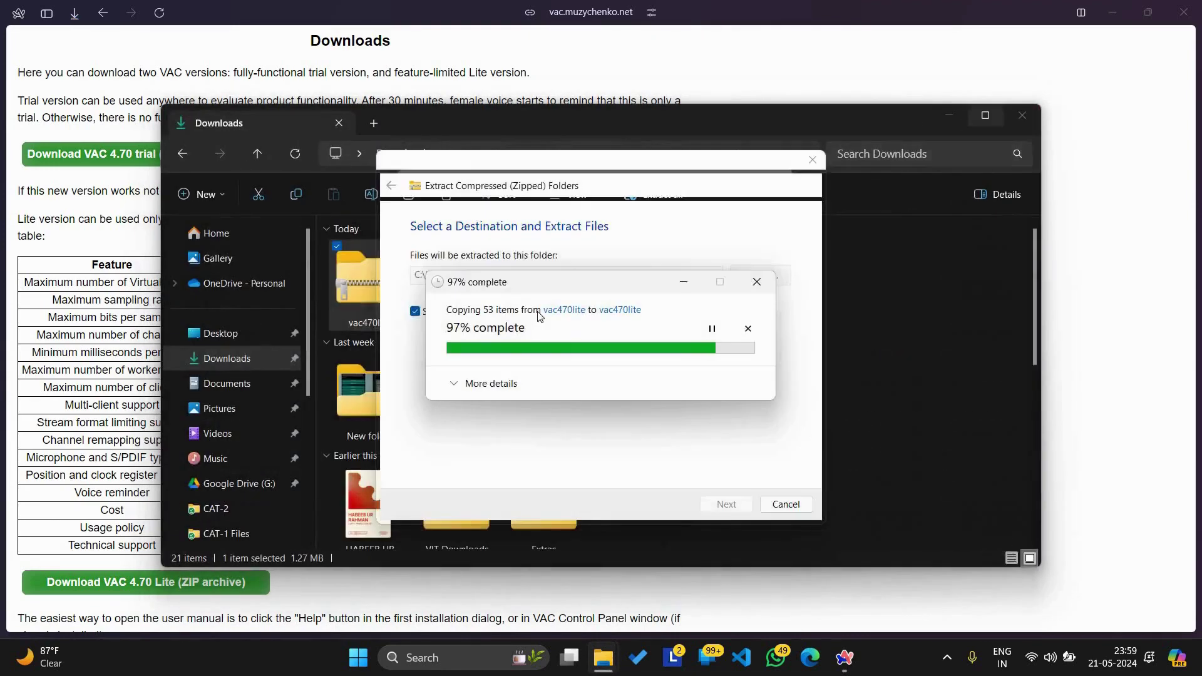
click(1022, 116)
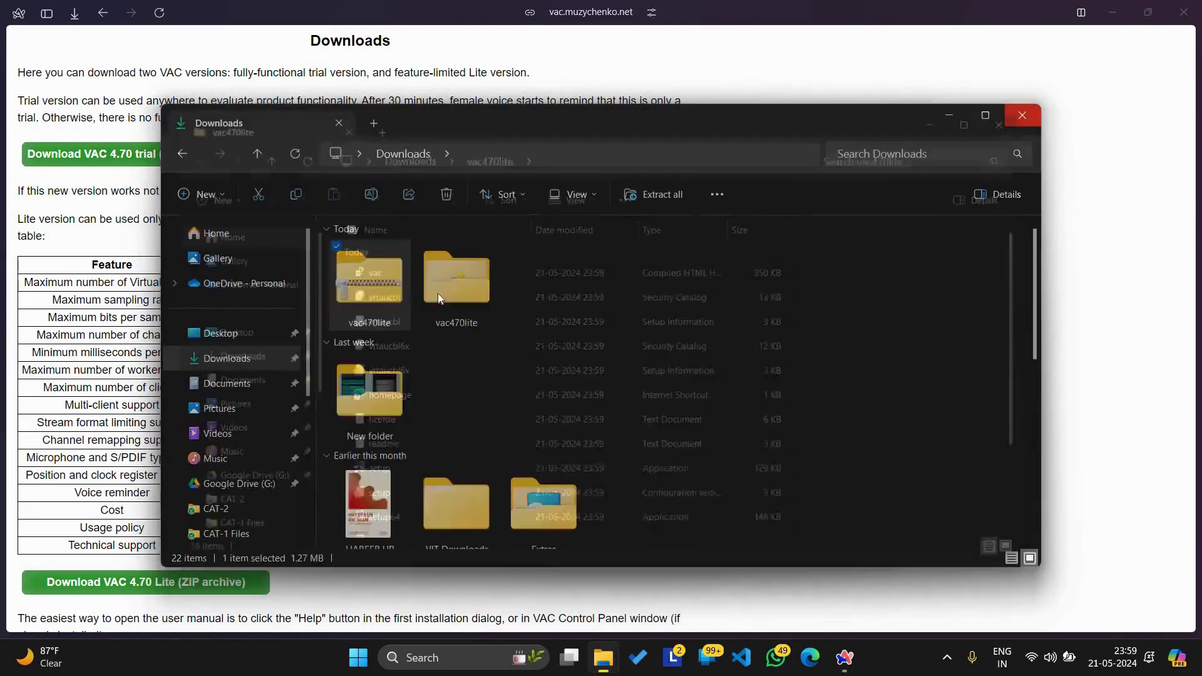
double_click(457, 281)
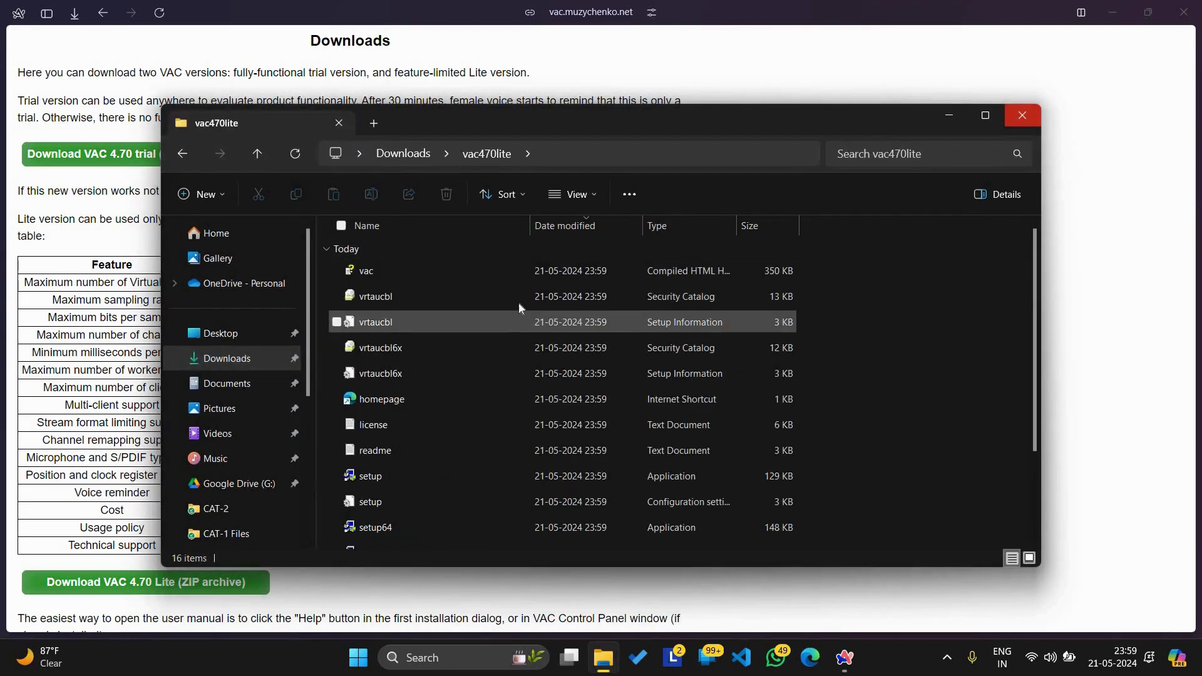
scroll(501, 326, down, 2)
scroll(487, 354, down, 1)
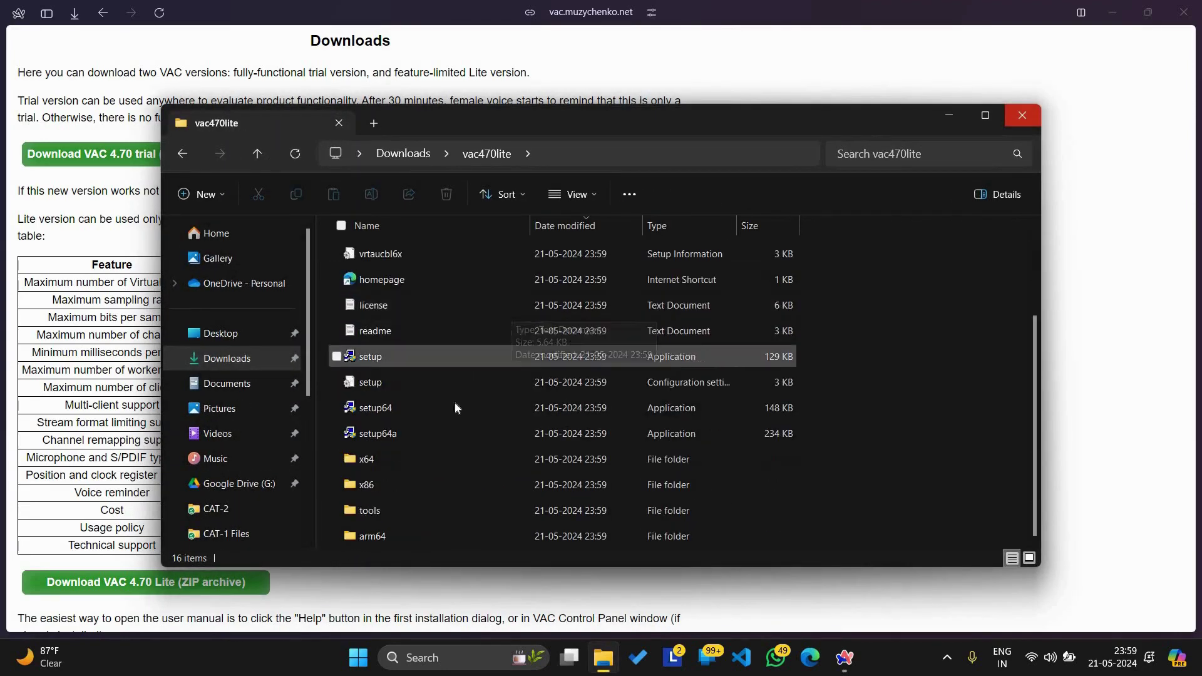
Run setup64, accept the license, and install VAC Lite 4.70 into the default Program Files folder.
double_click(374, 408)
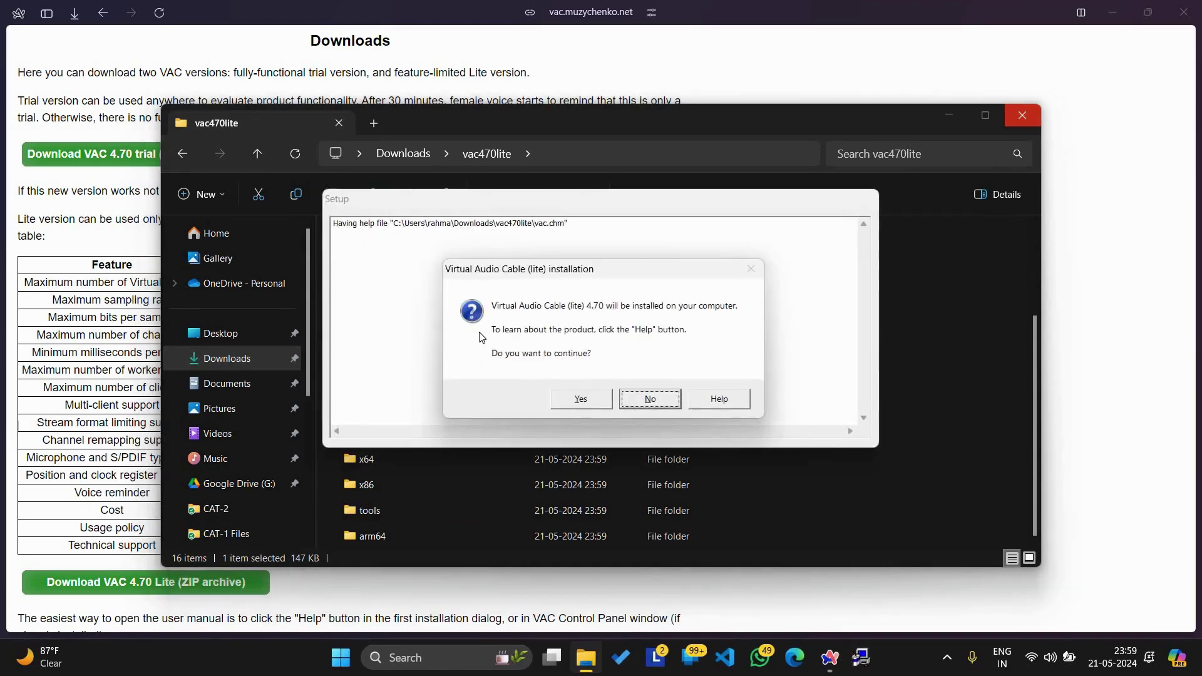
click(585, 406)
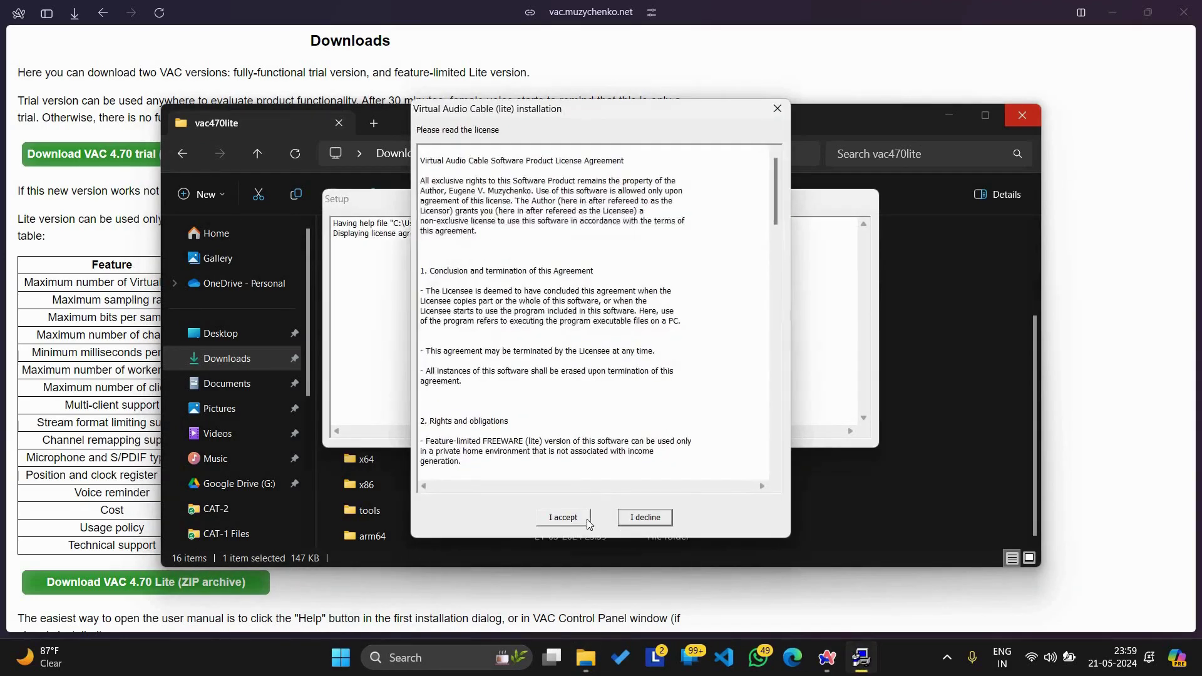
click(586, 519)
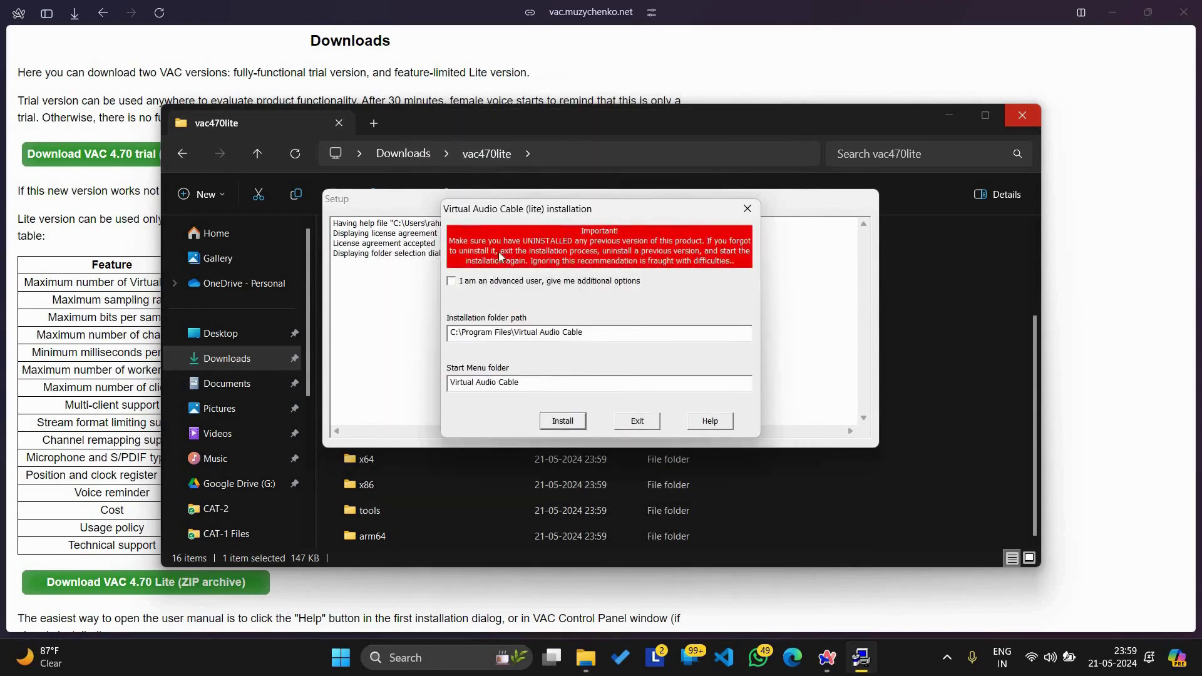
click(567, 427)
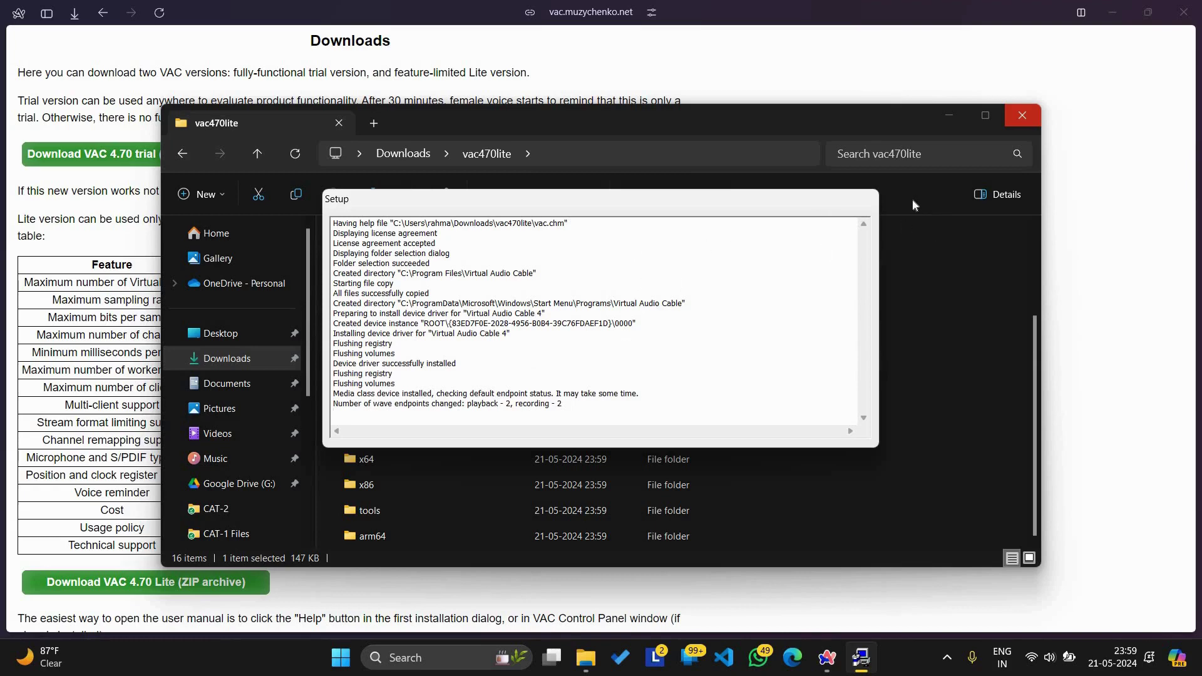
Copy audiorepeater from the vac470lite x64 folder onto the Desktop, then return to the installer.
scroll(513, 378, up, 3)
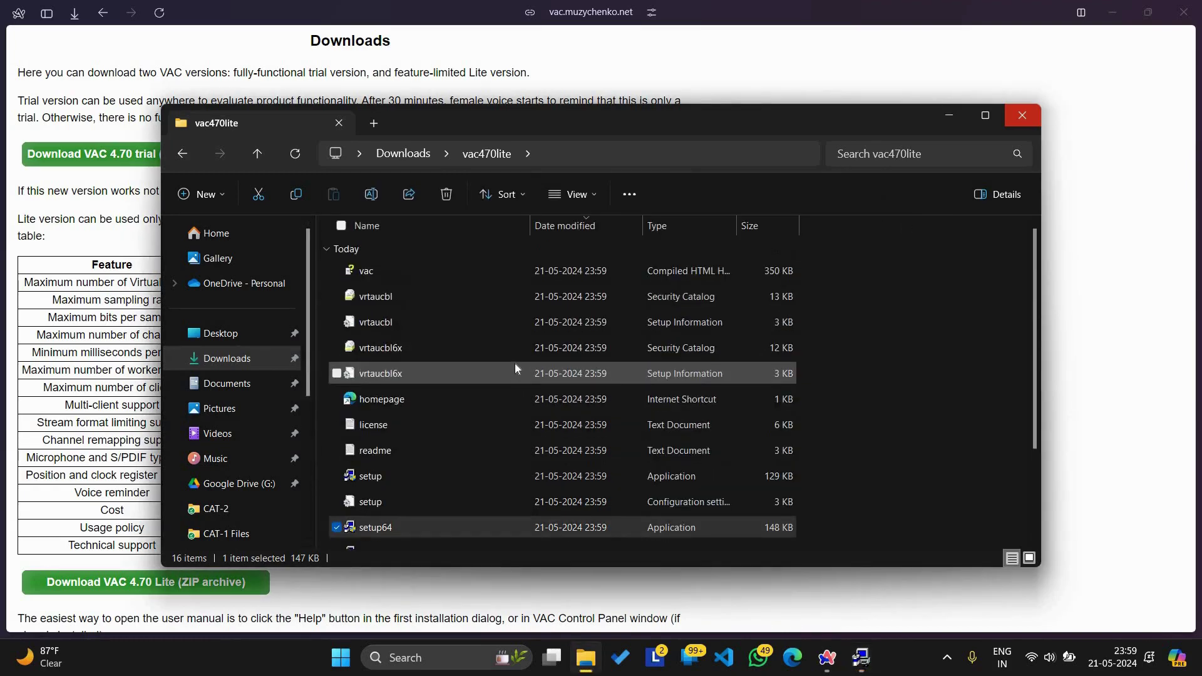
scroll(400, 488, down, 2)
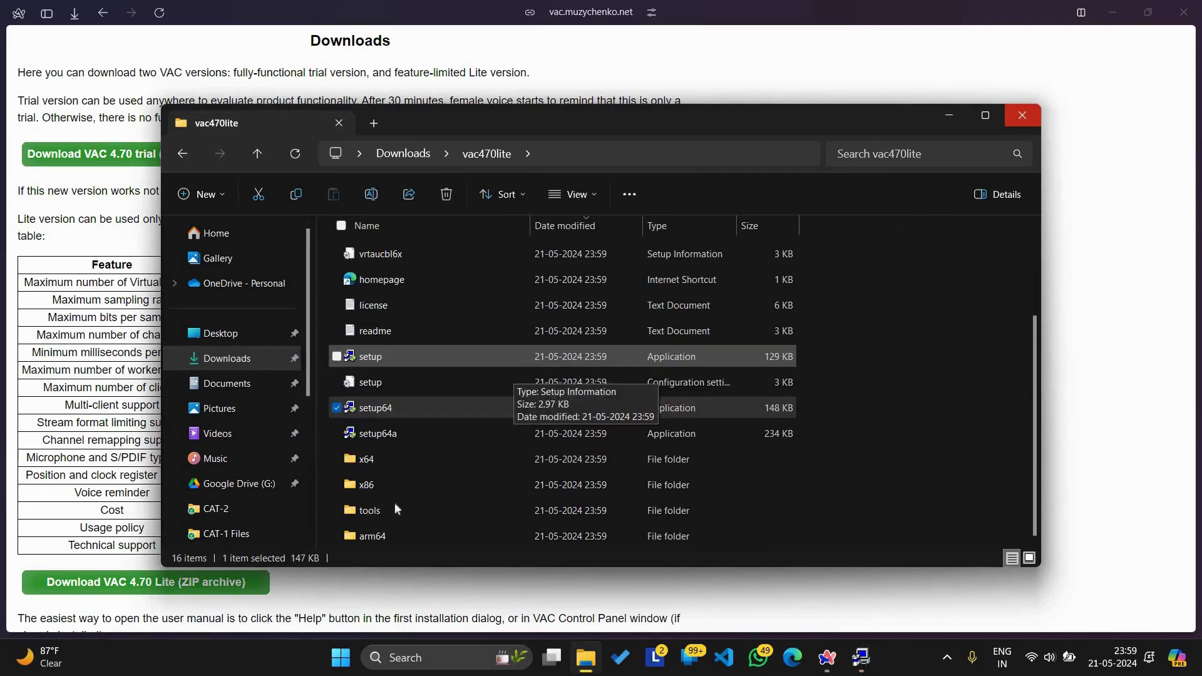
click(361, 458)
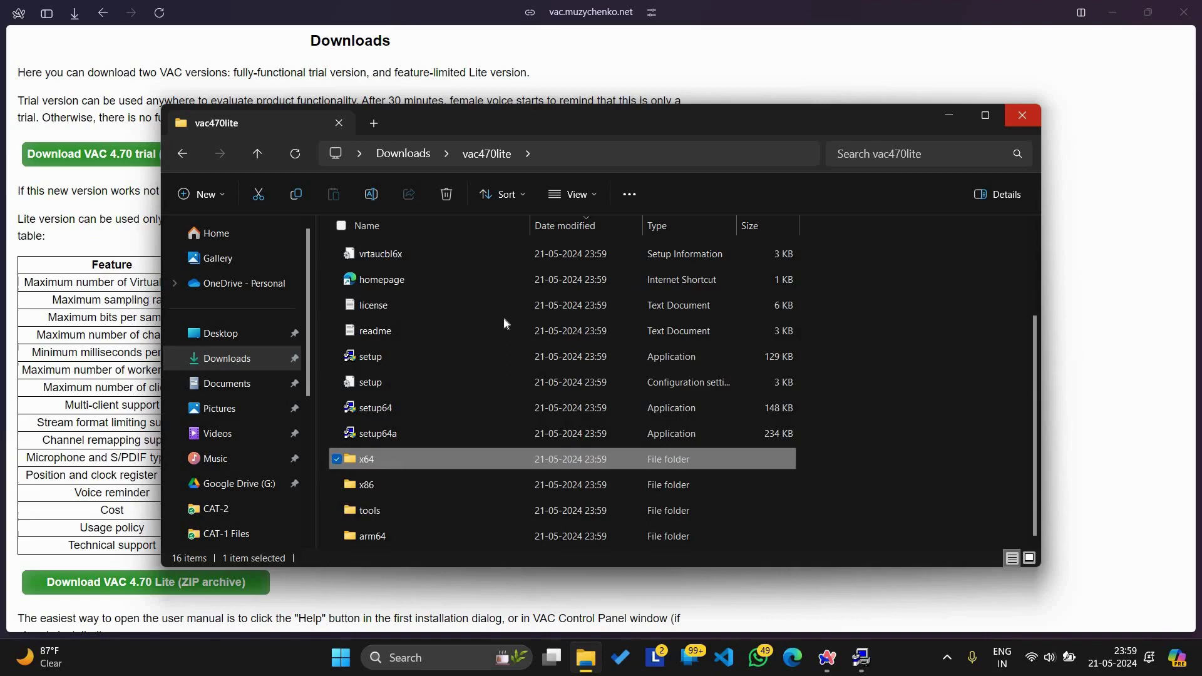
click(384, 271)
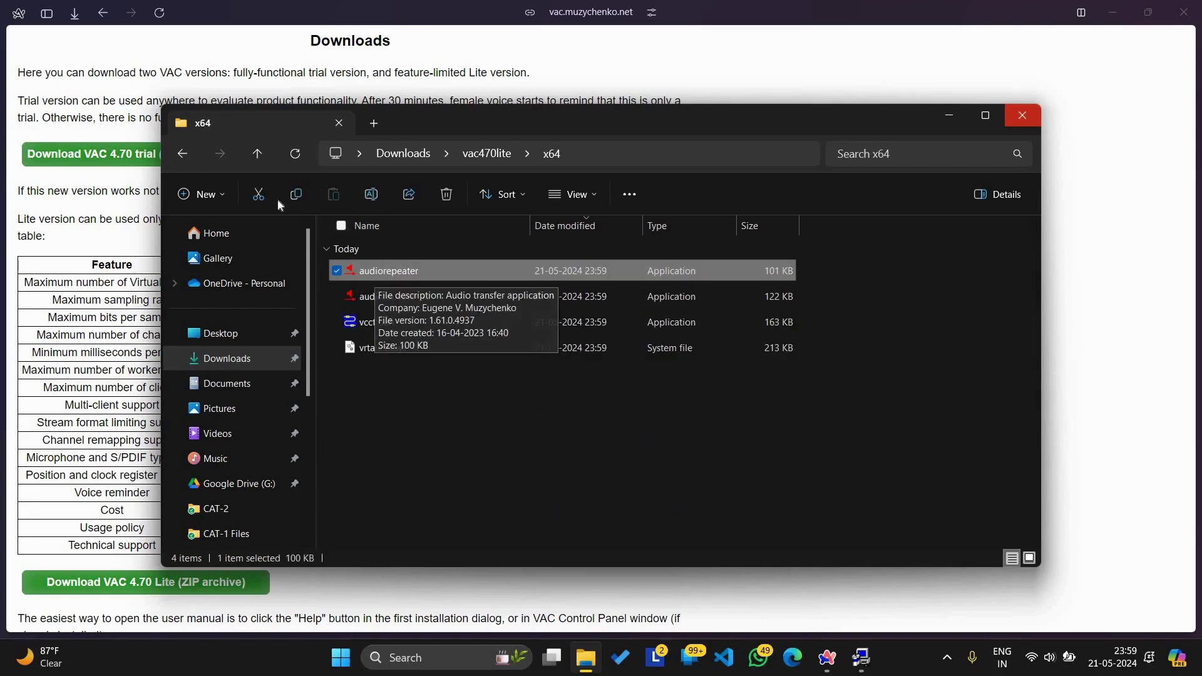
scroll(226, 295, down, 2)
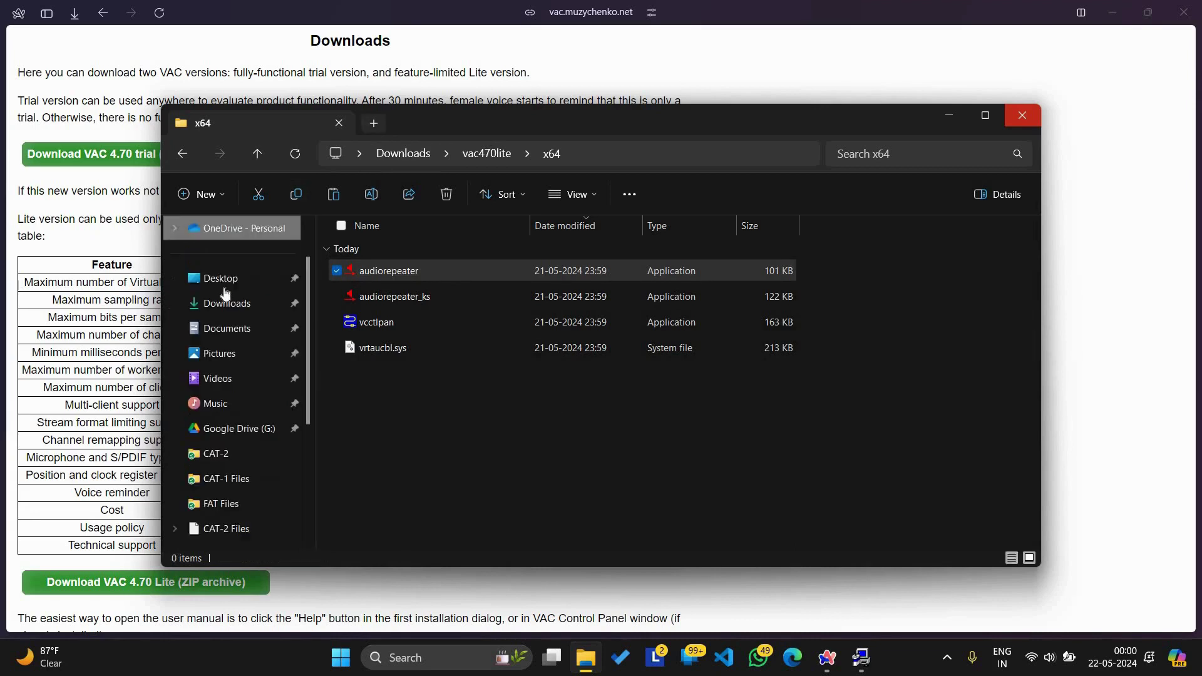
key(ctrl+t)
click(225, 285)
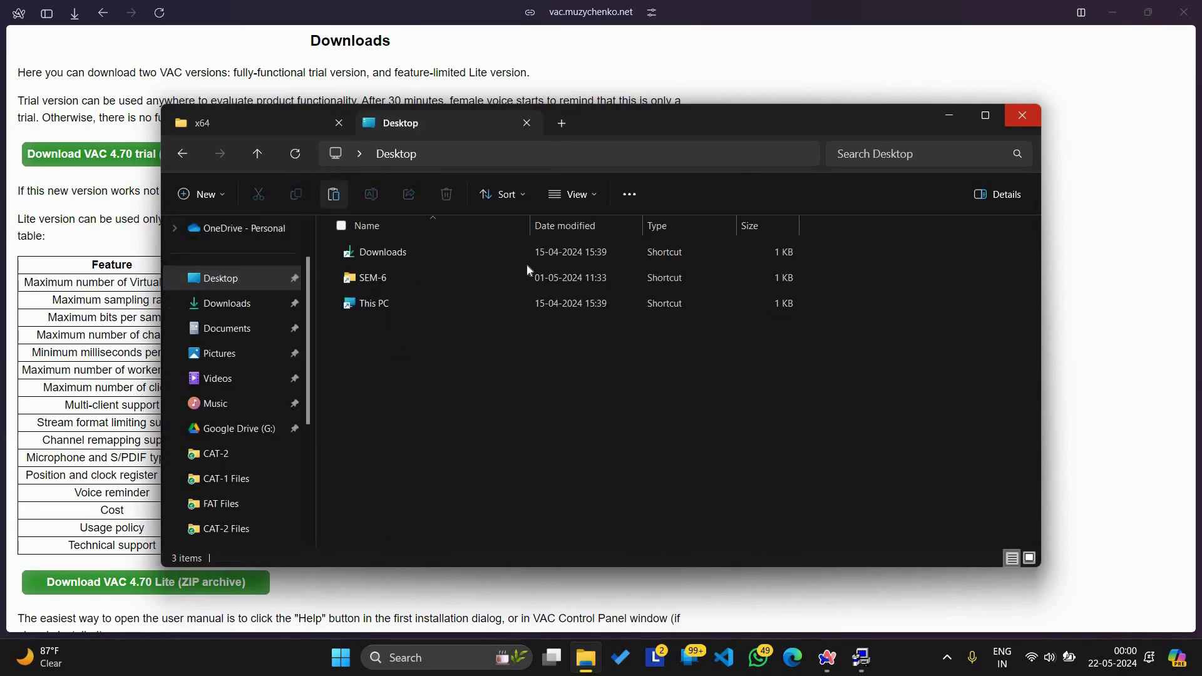
key(ctrl+v)
key(ctrl+Tab)
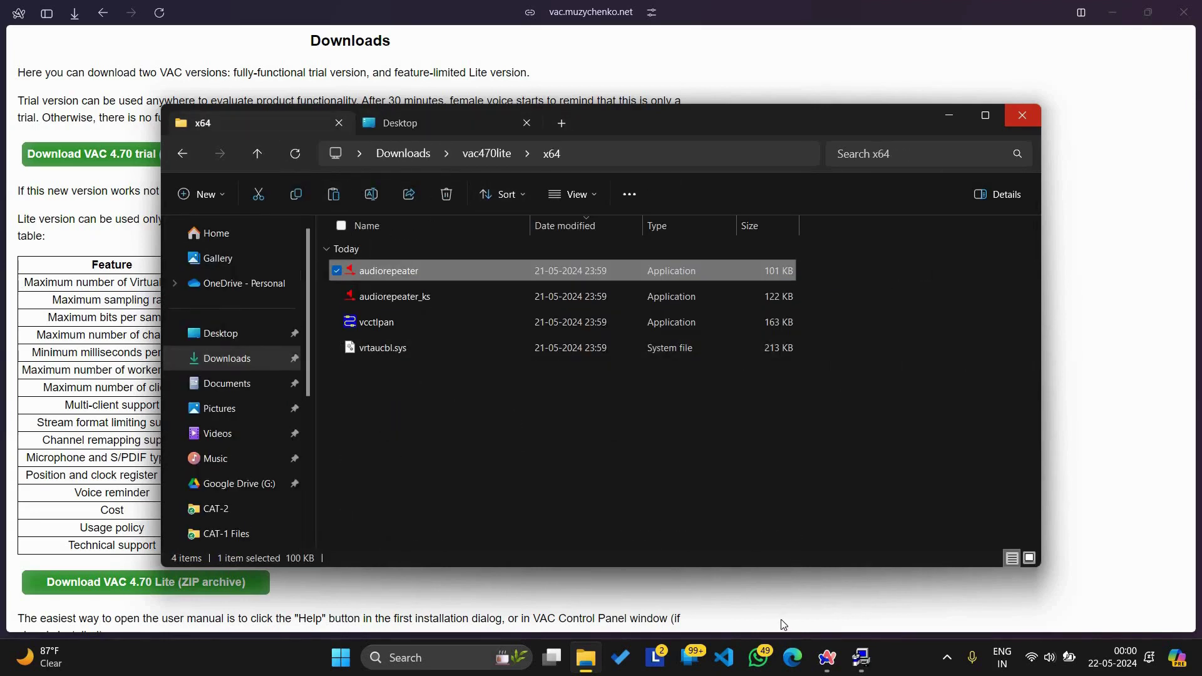
click(861, 657)
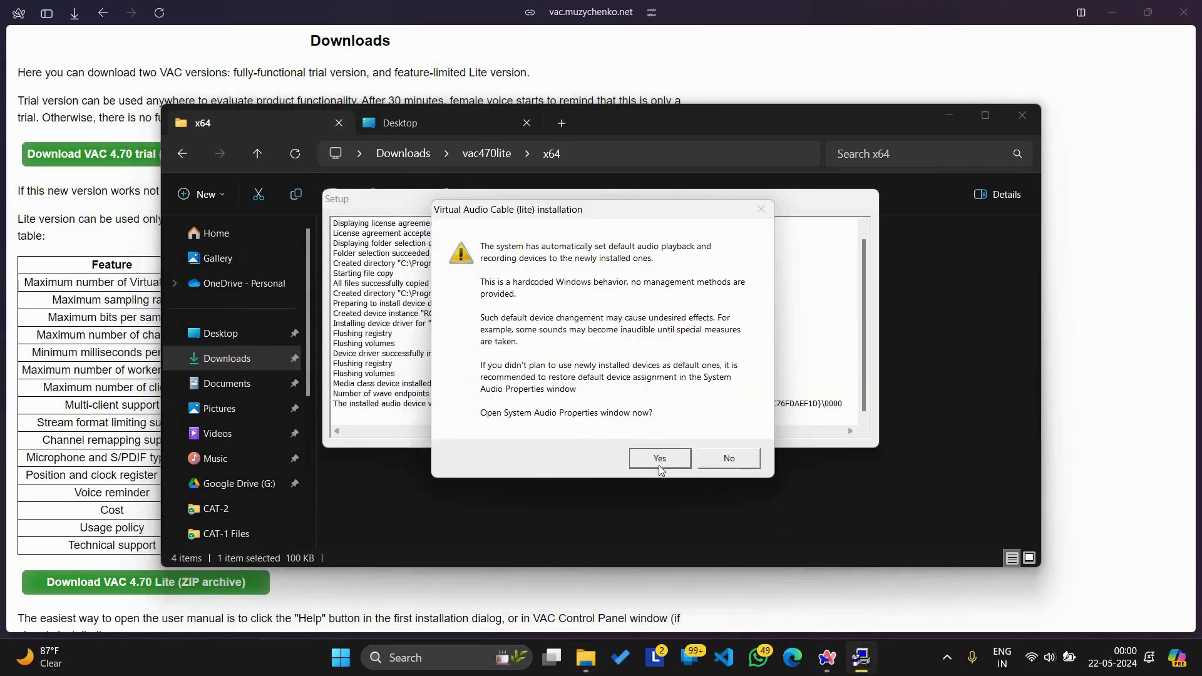
Approve the installer, dismiss the endpoint and completion messages, and close the Sound dialog.
click(660, 458)
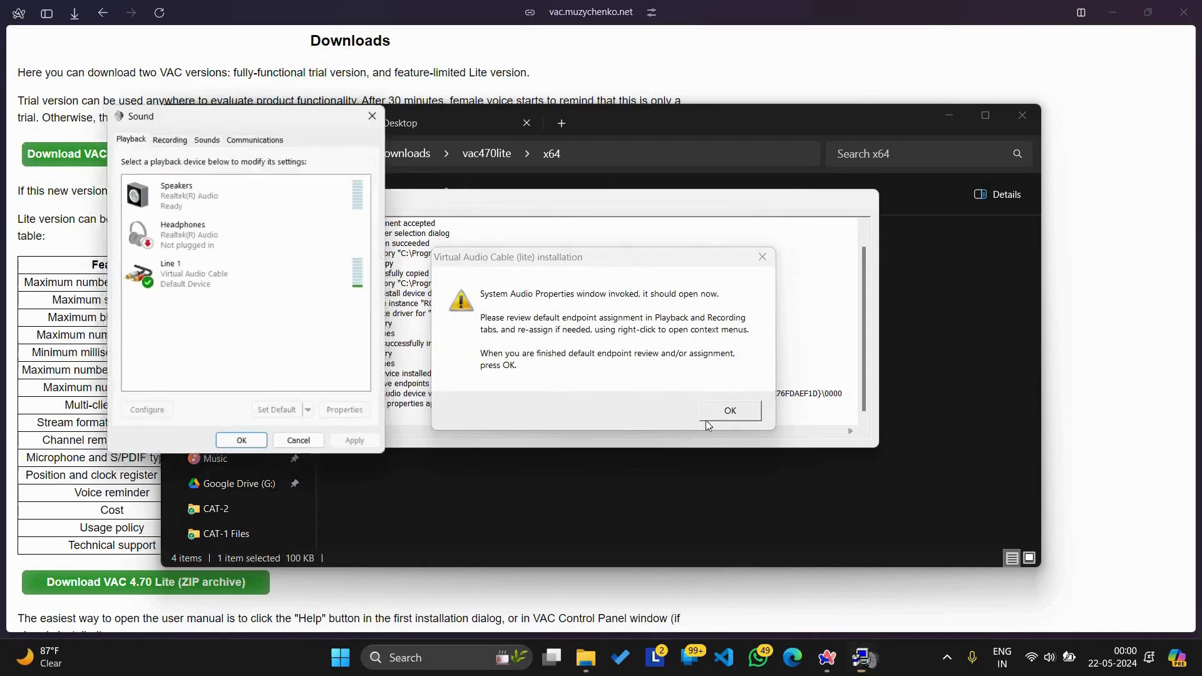
click(732, 414)
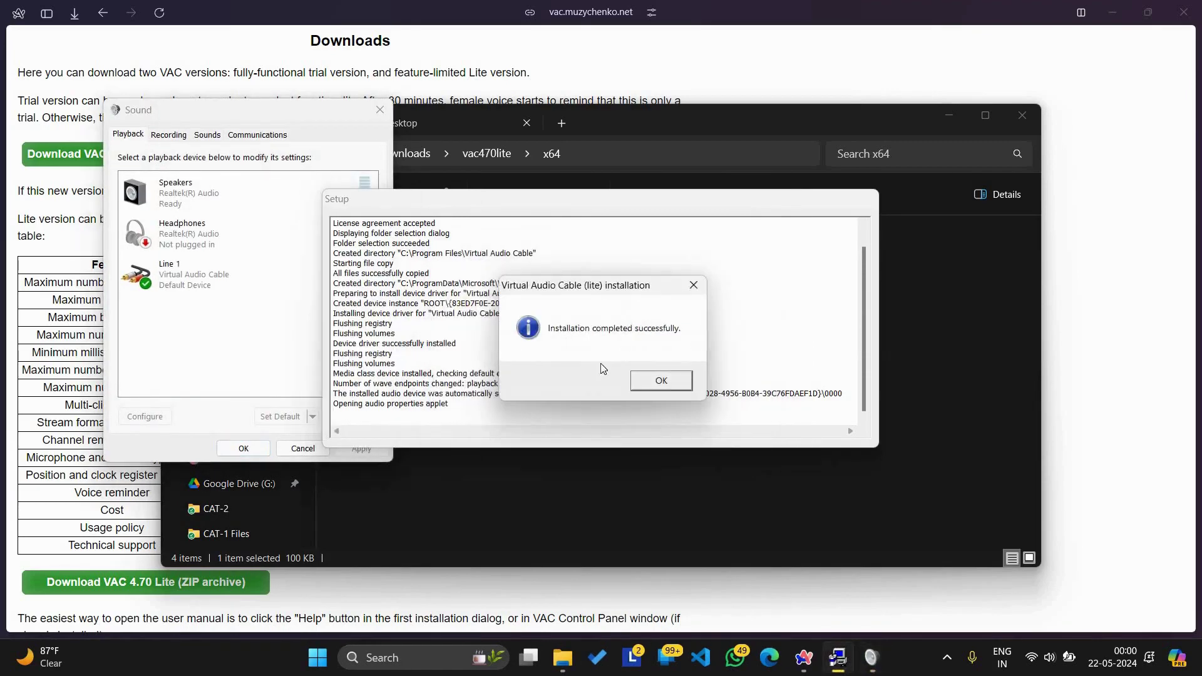
click(668, 378)
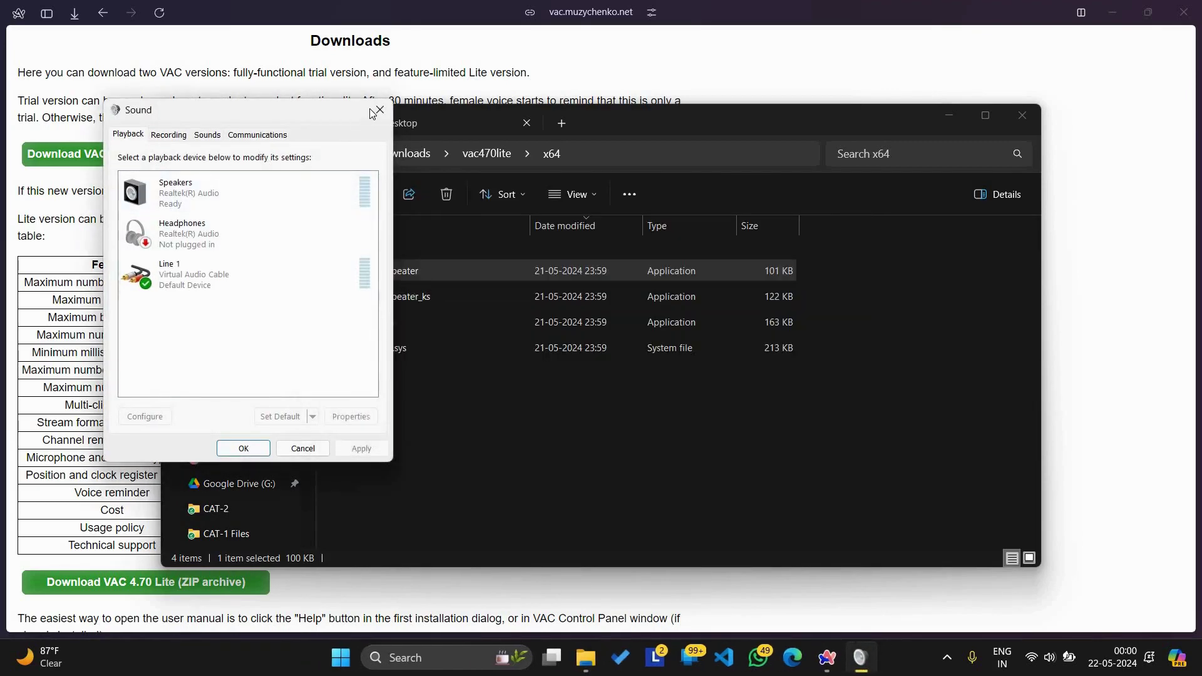
click(378, 111)
Open the audio device list via Control Panel's Hardware and Sound settings.
key(super)
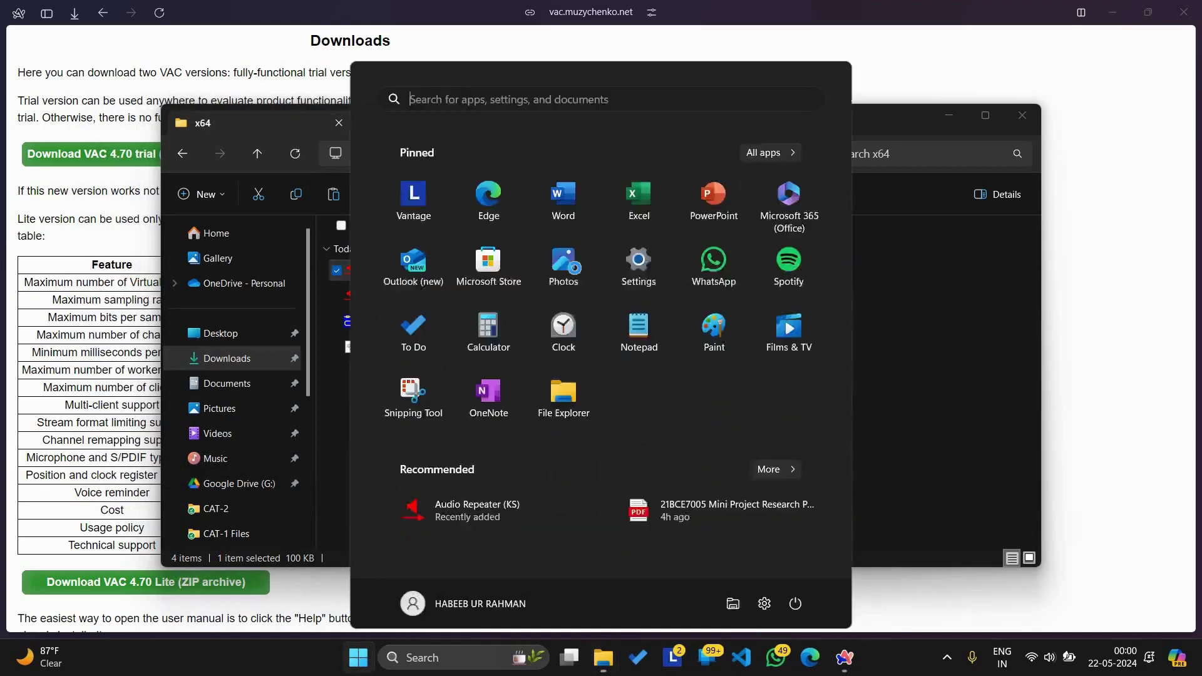
text(cont)
key(Return)
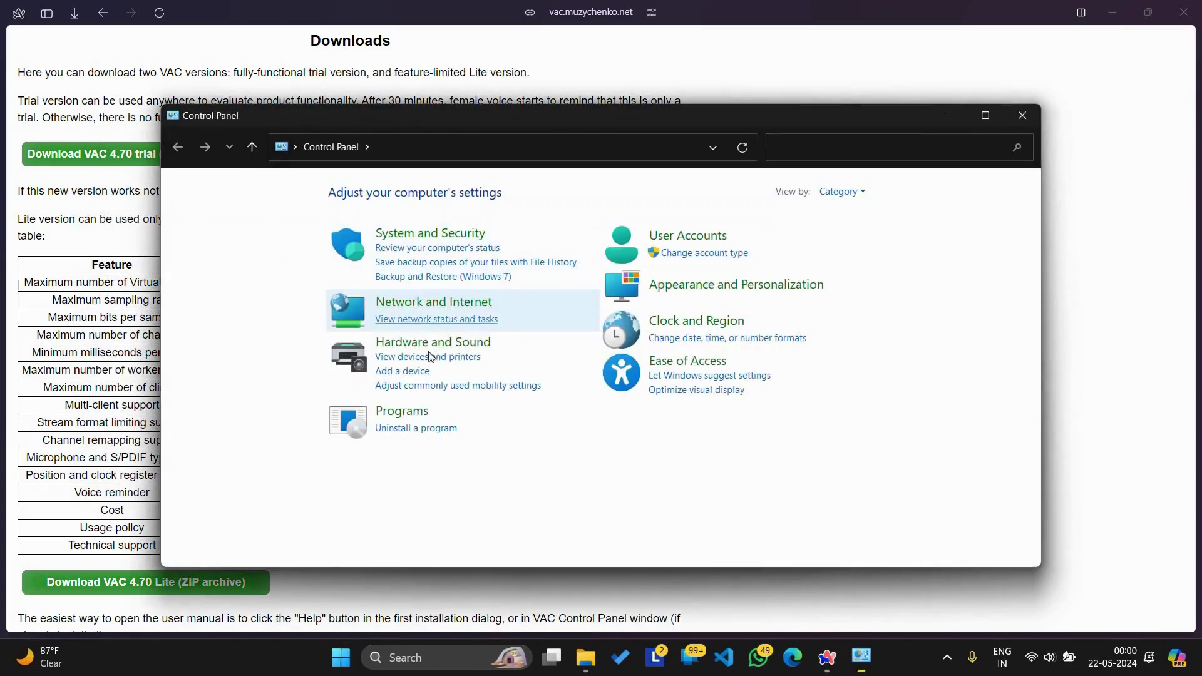
click(416, 349)
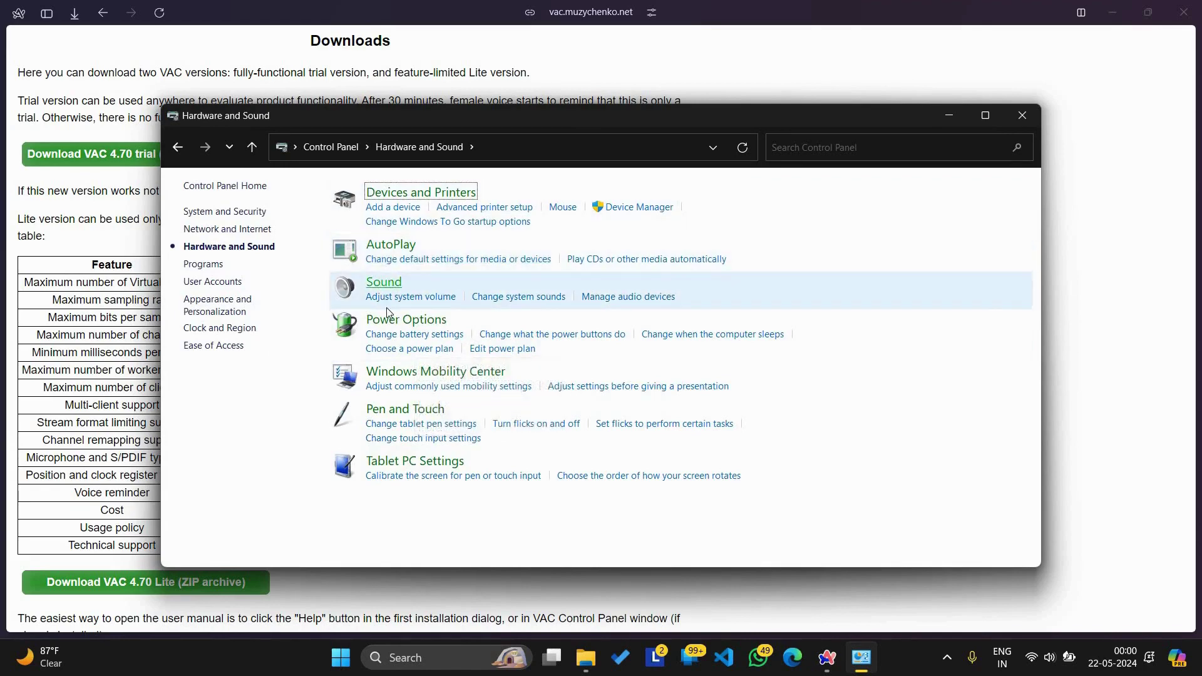
click(392, 298)
click(601, 298)
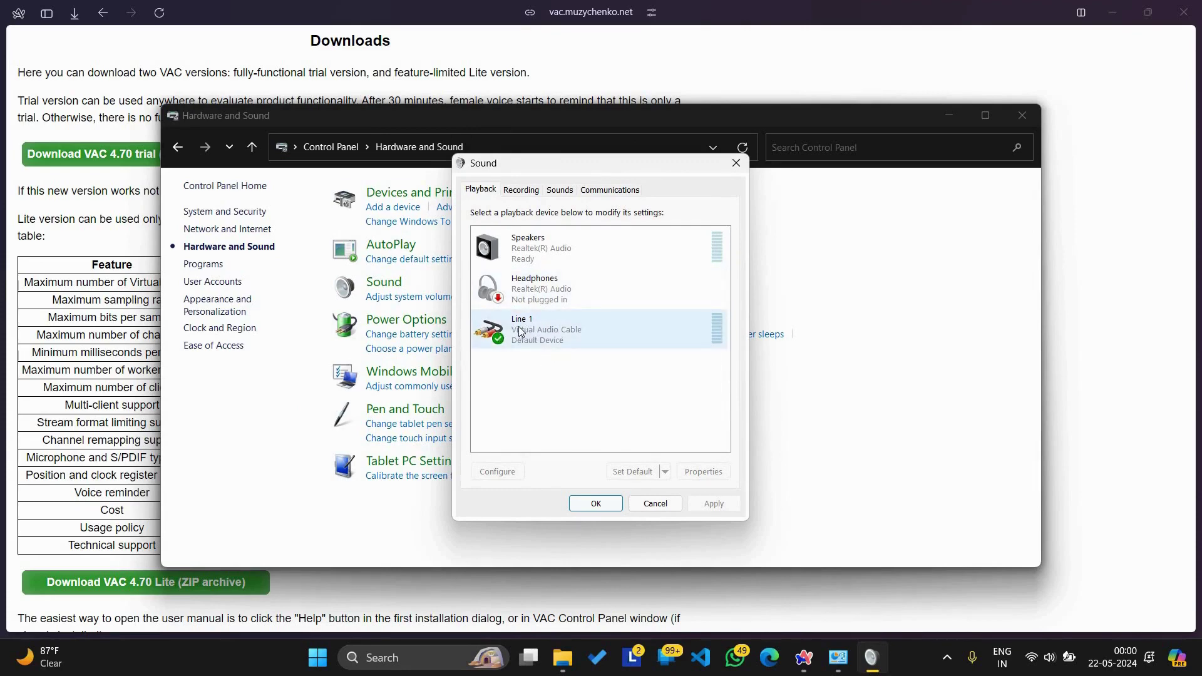
Verify Line 1 on the Playback and Recording tabs, then close Sound, Control Panel and the browser.
click(600, 336)
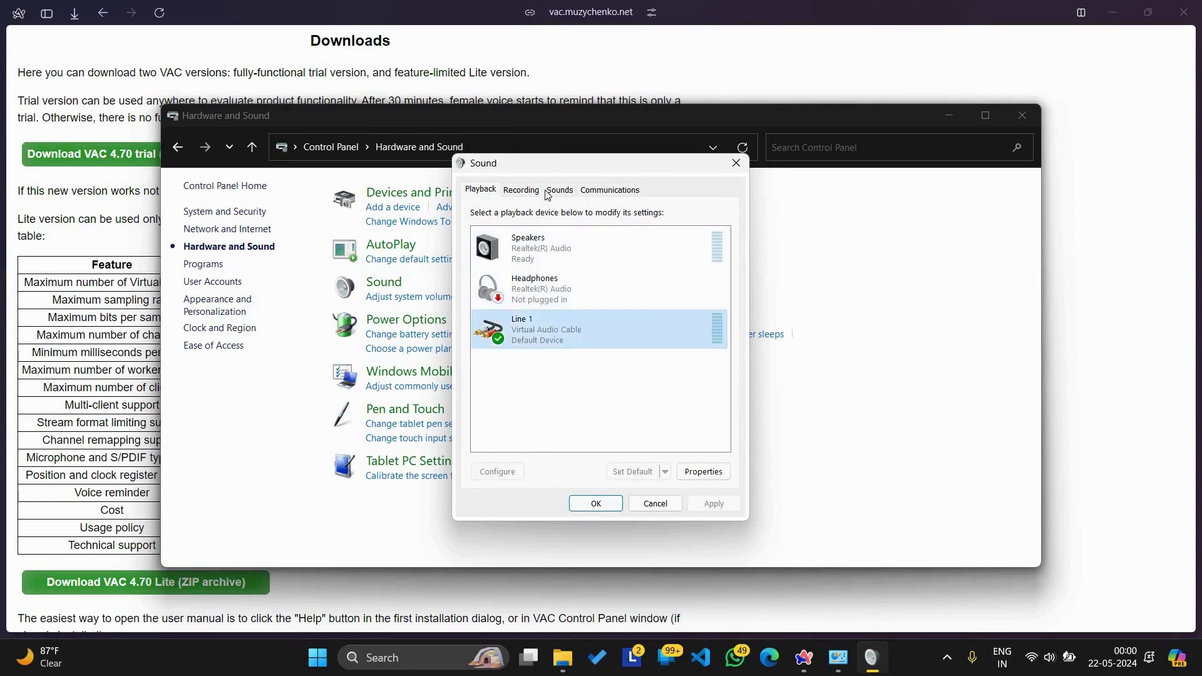
click(520, 189)
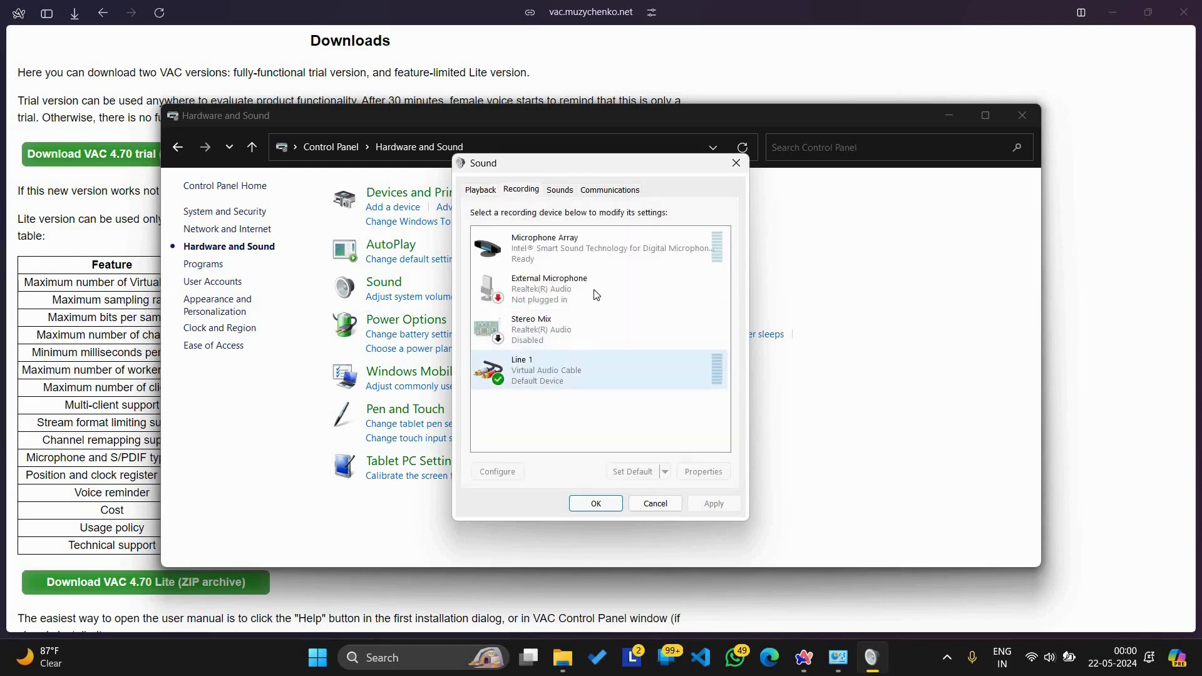
click(480, 189)
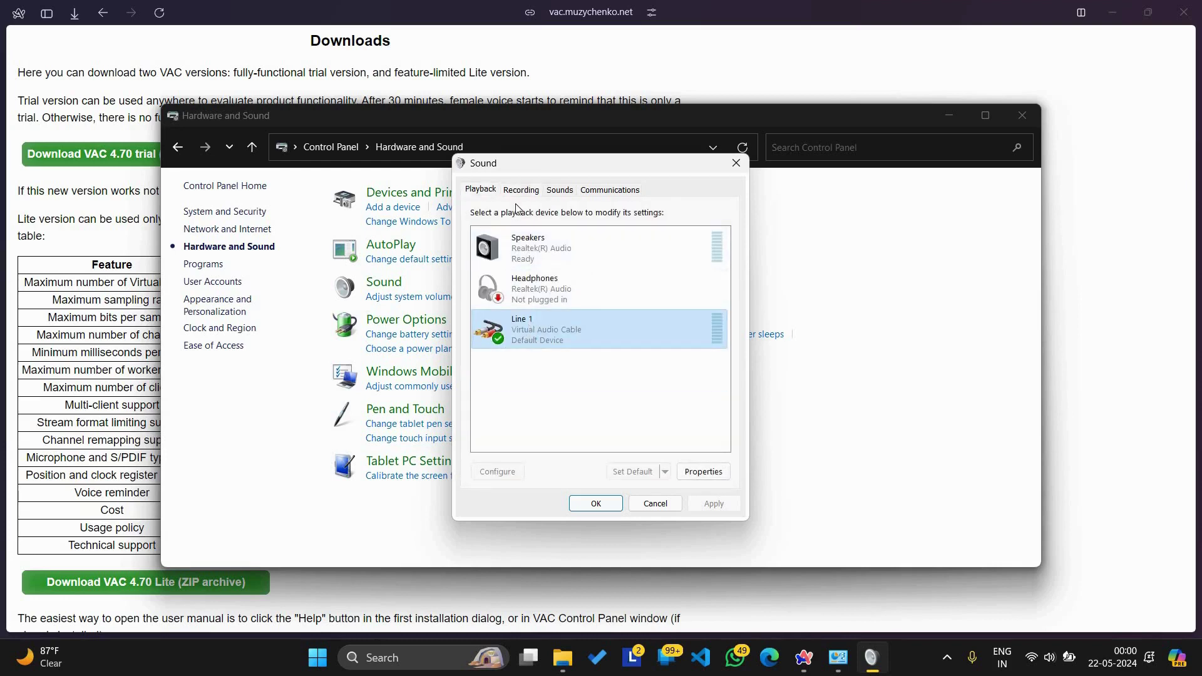
click(520, 189)
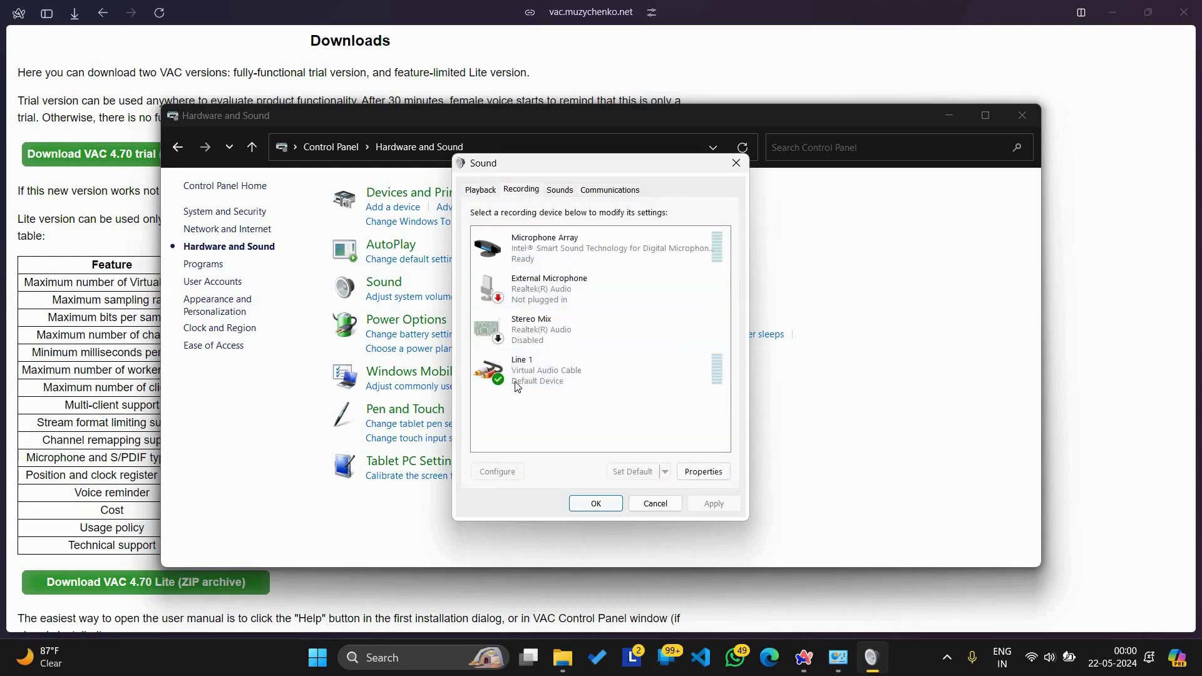
click(596, 503)
click(1021, 115)
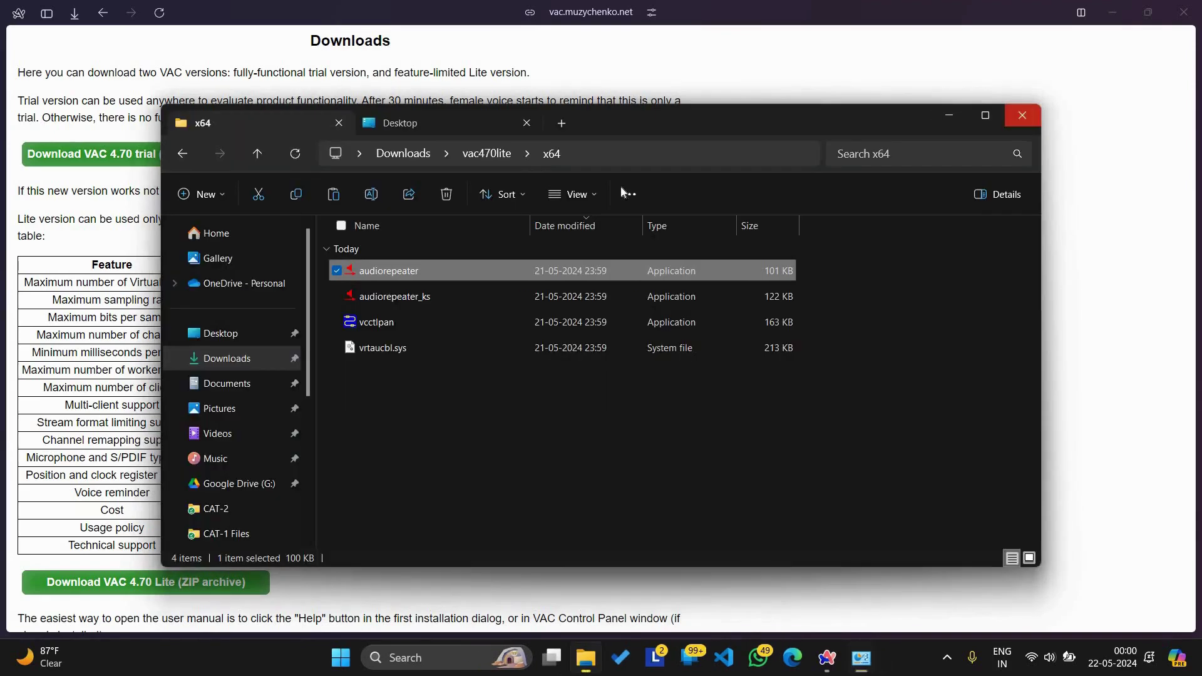
click(1113, 11)
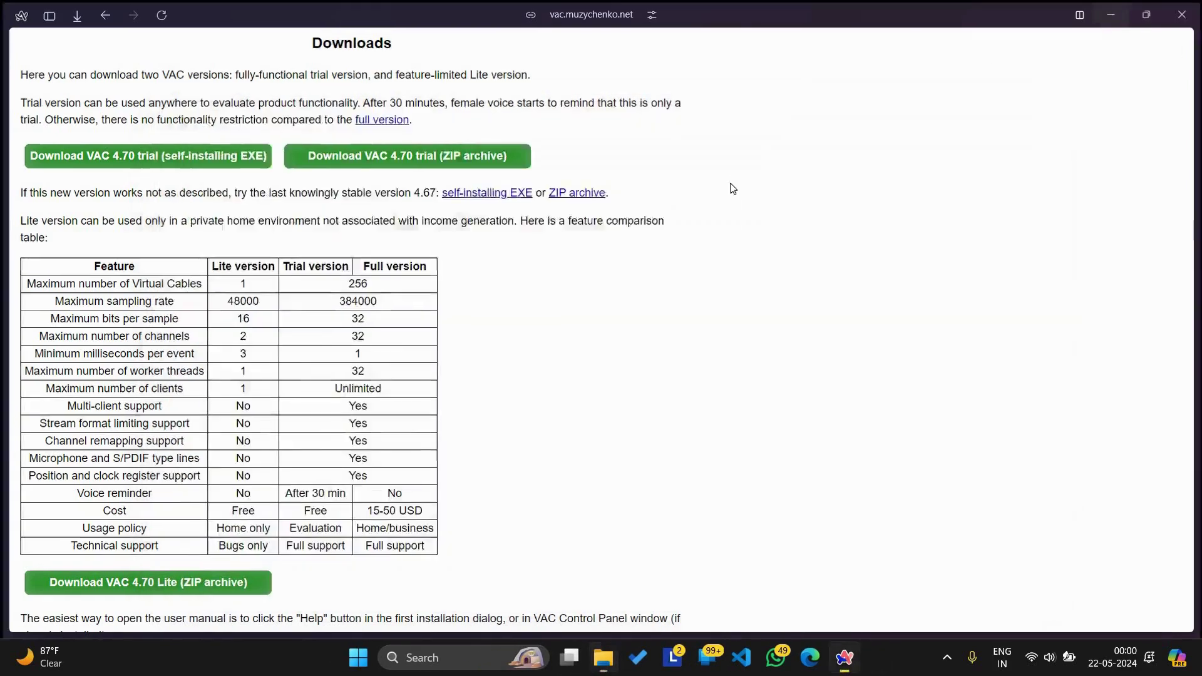
Launch two Audio Repeater windows as administrator and arrange them side by side.
click(949, 115)
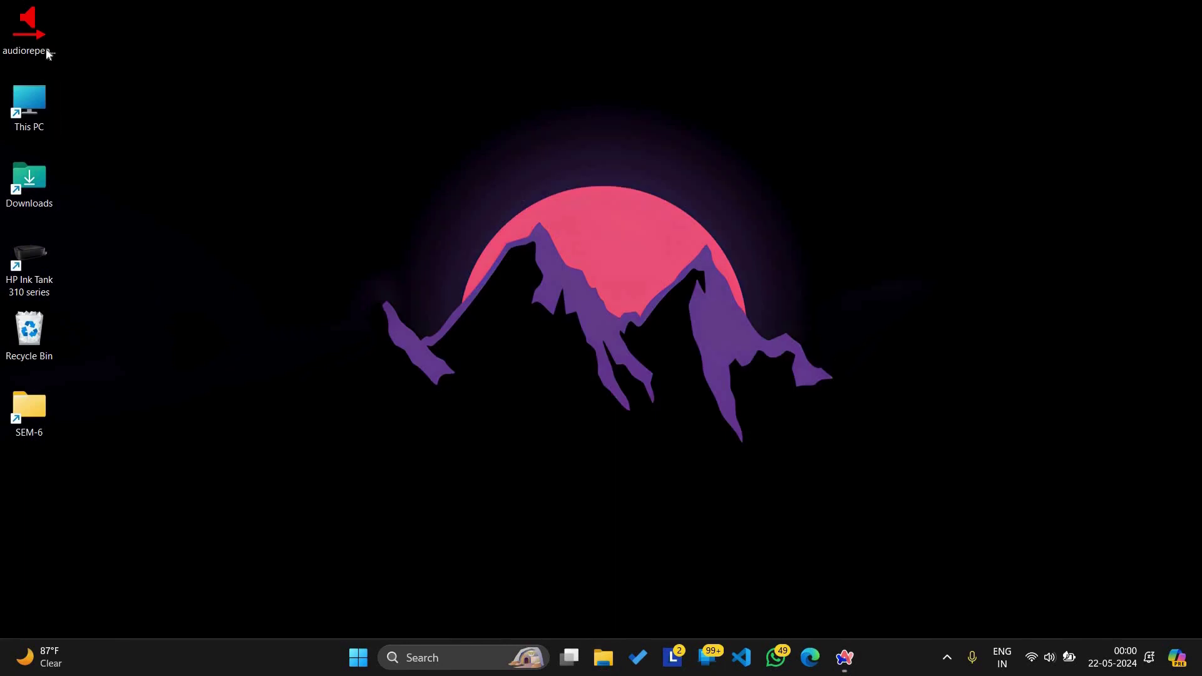
drag(44, 48, 18, 402)
click(39, 415)
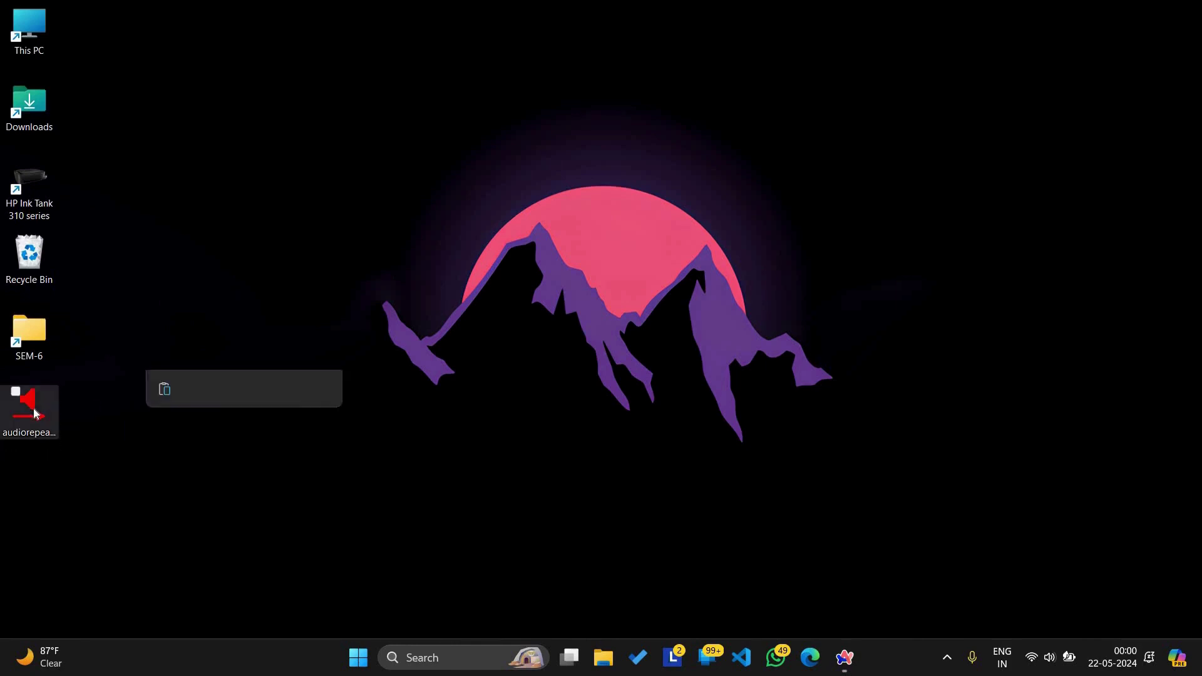
right_click(44, 402)
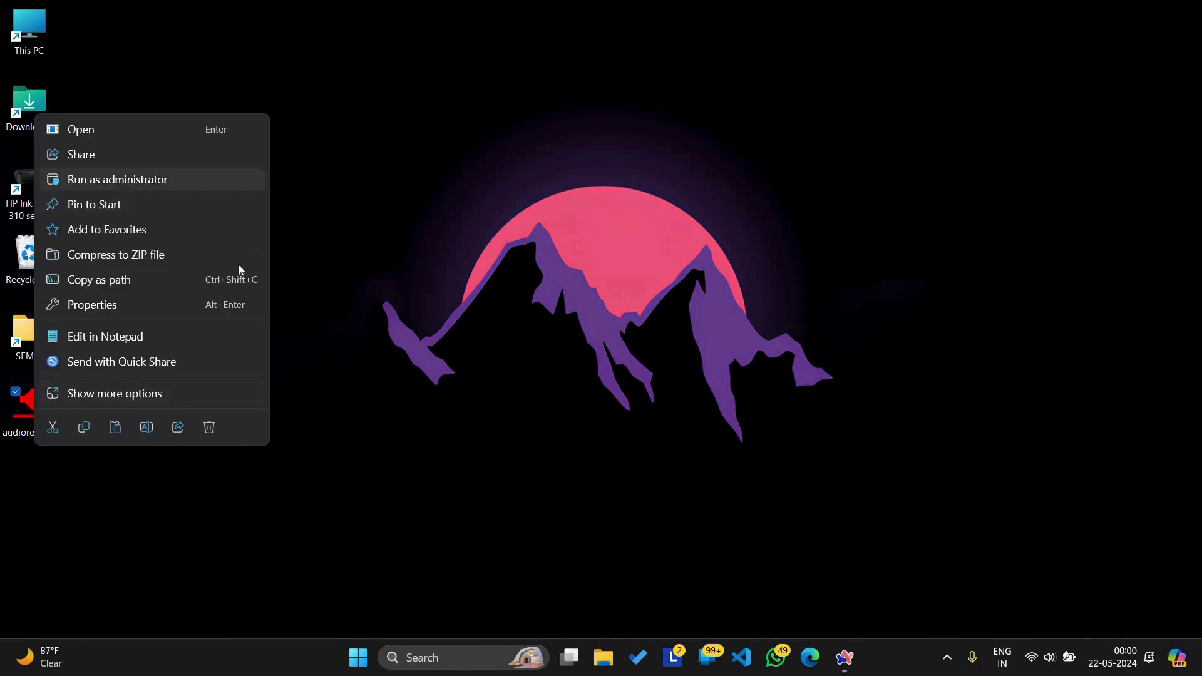
click(126, 181)
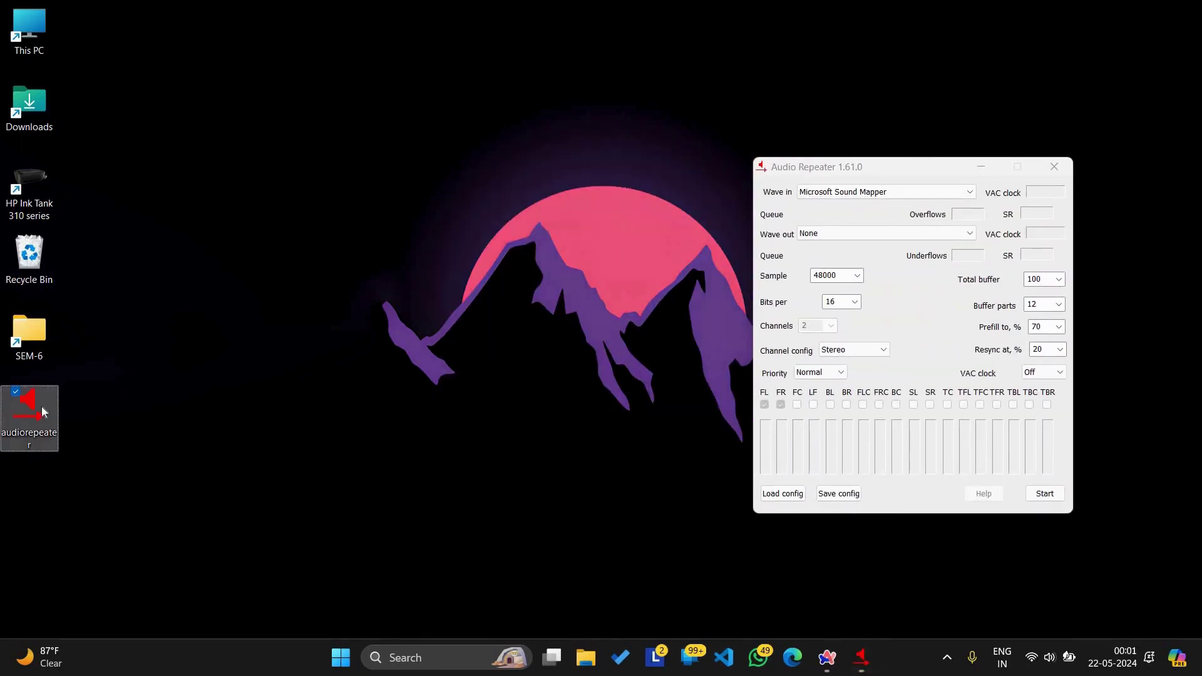
right_click(40, 412)
click(144, 181)
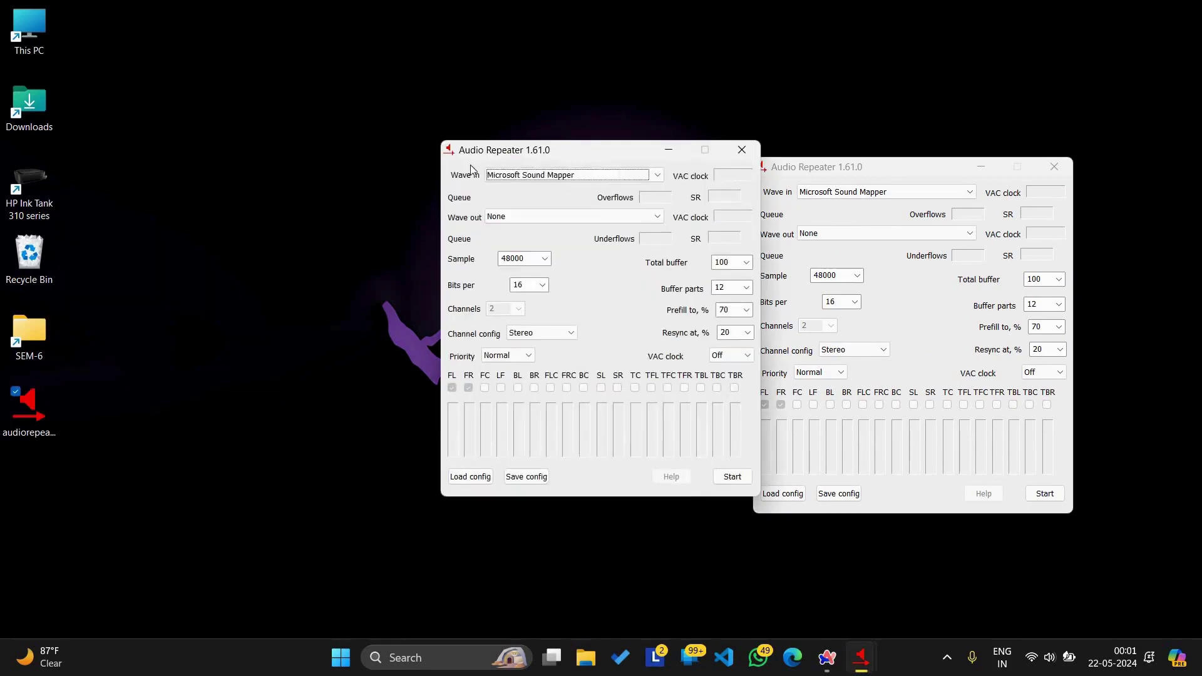
drag(471, 164, 400, 190)
drag(790, 164, 743, 160)
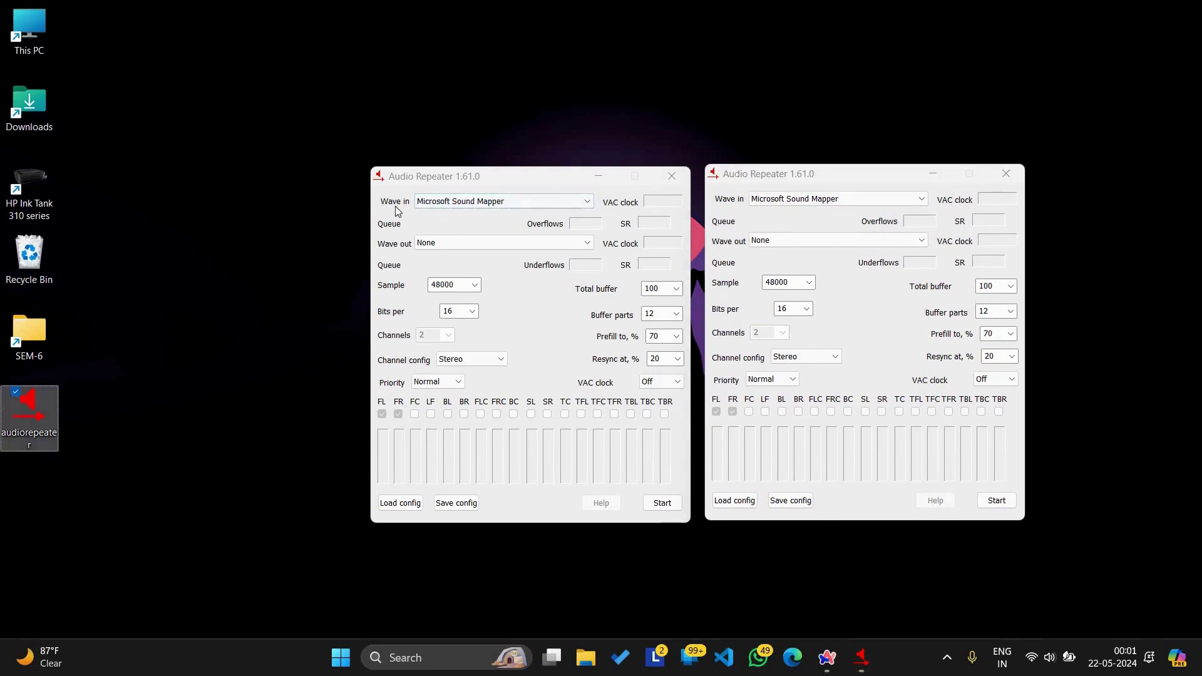
Set Wave in to Line 1 (Virtual Audio Cable) in both repeater windows.
click(448, 201)
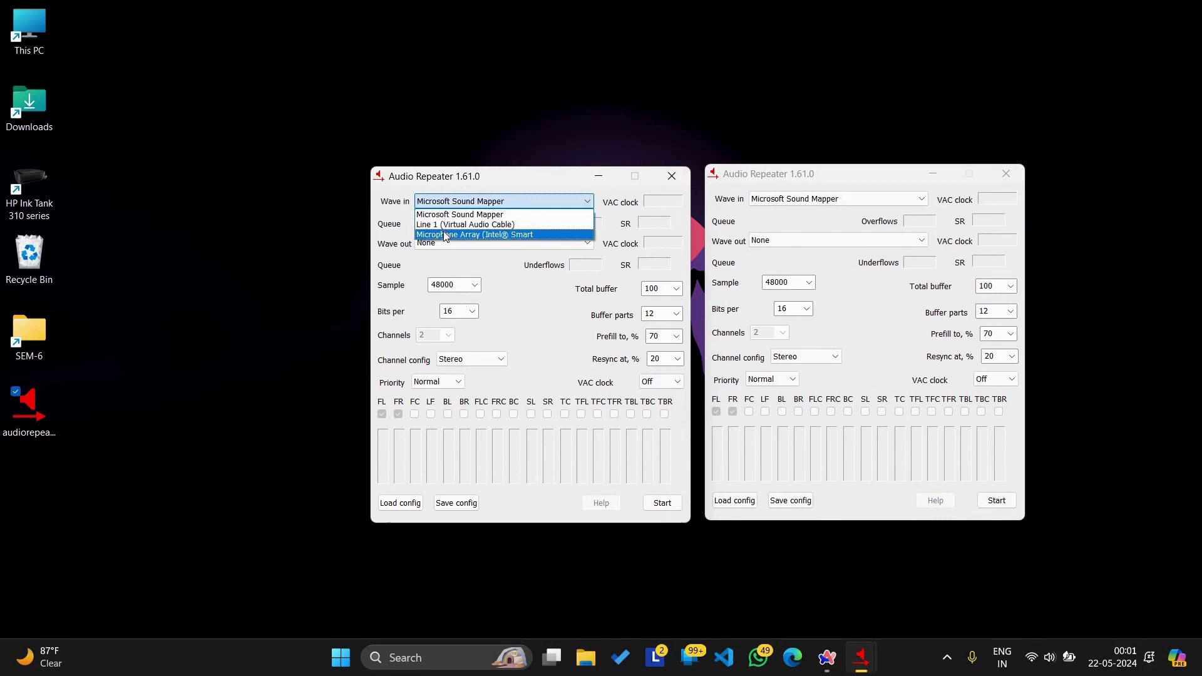
click(431, 224)
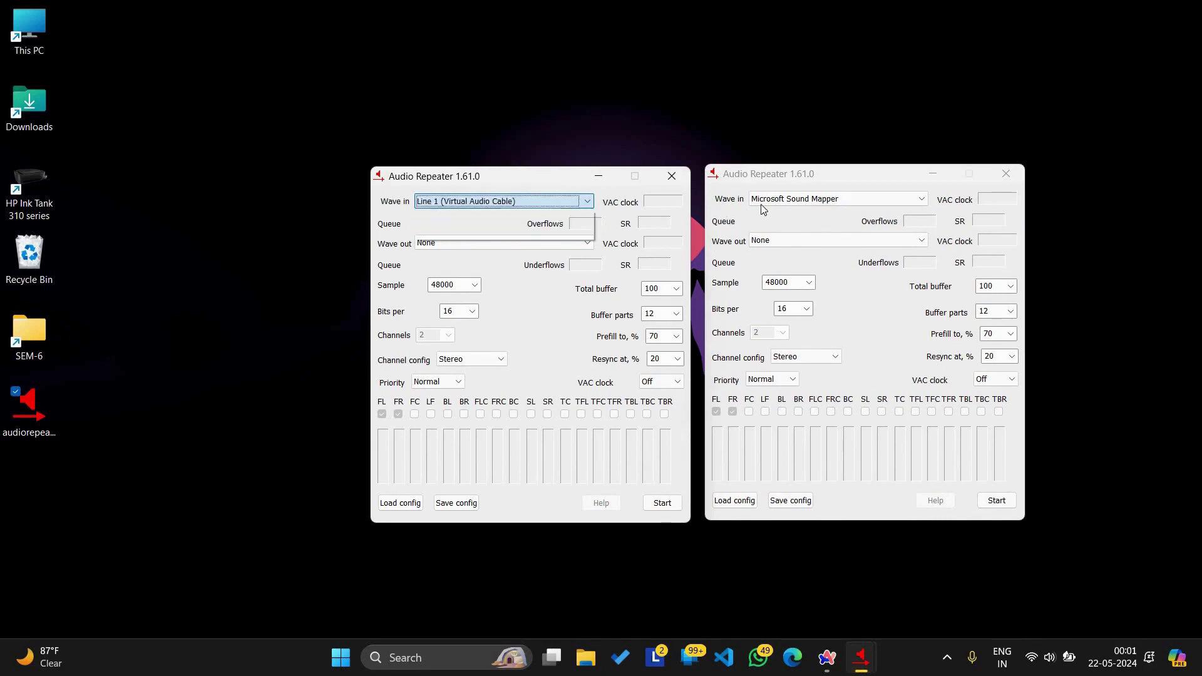
click(769, 199)
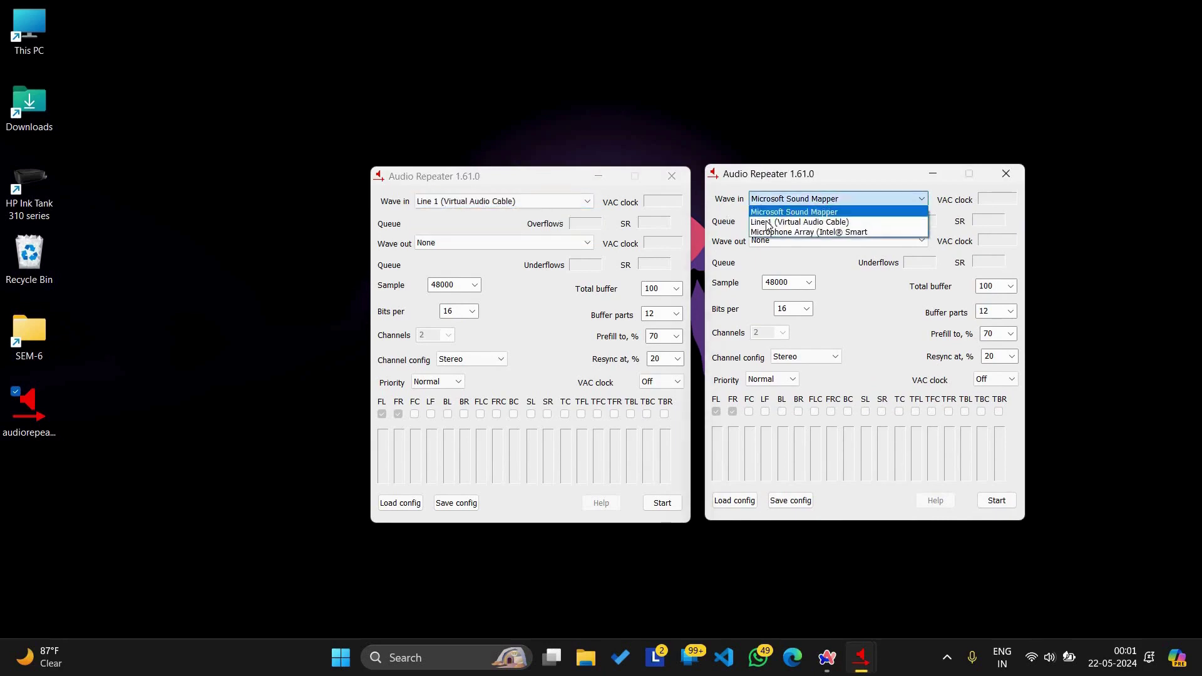
click(803, 247)
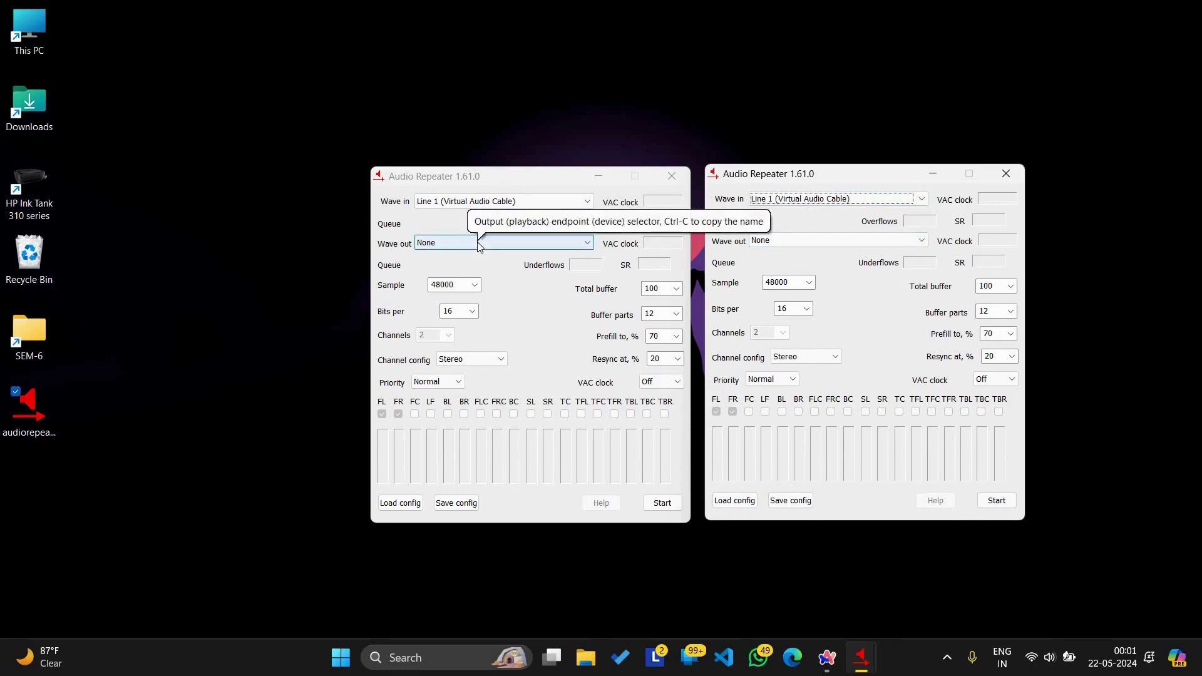
Turn on Bluetooth in Quick Settings, pair the Airdopes 381 earbuds, and close the panel.
key(super+a)
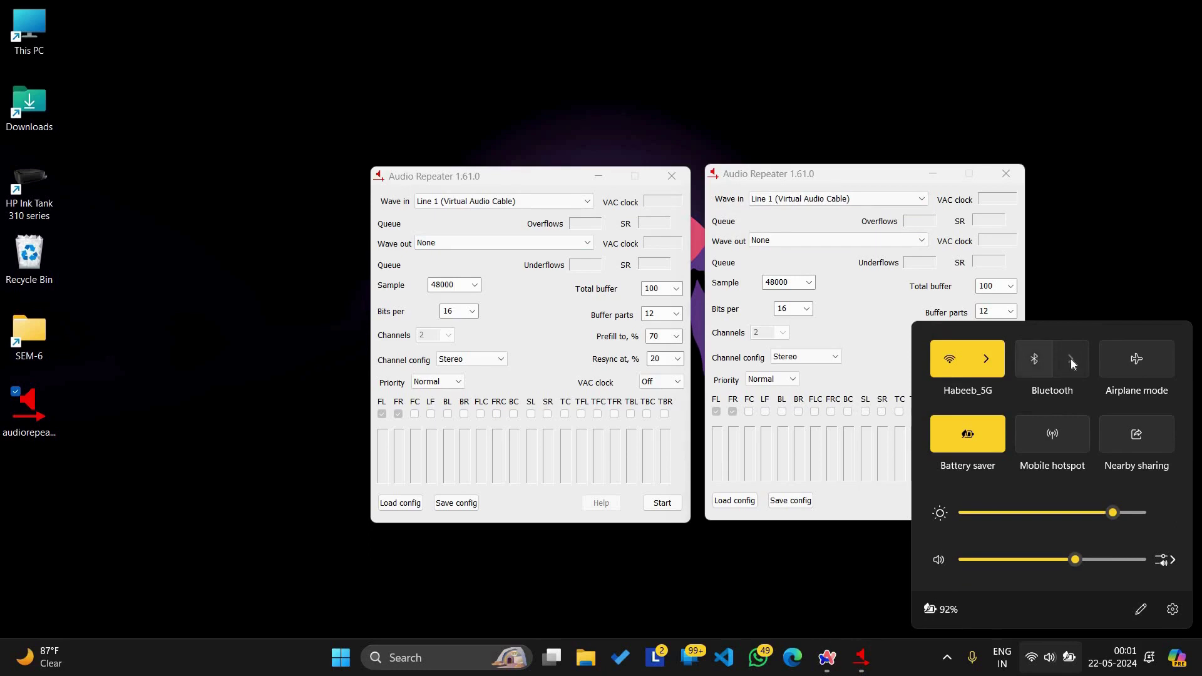
click(1071, 359)
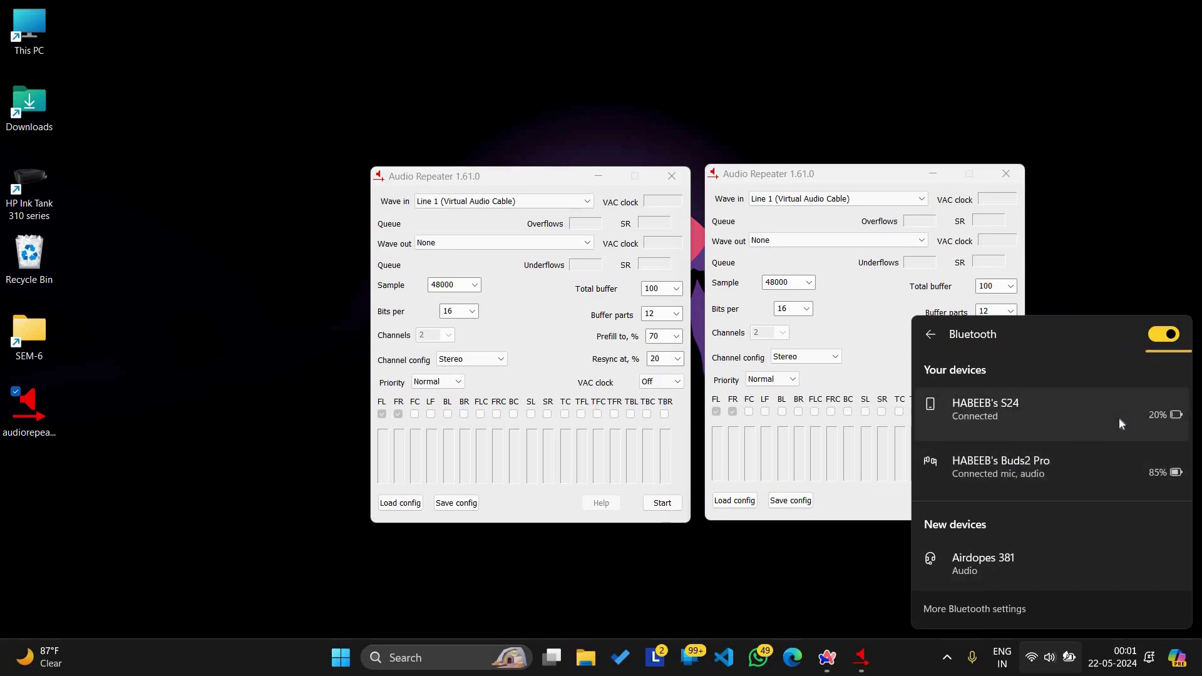
click(1023, 559)
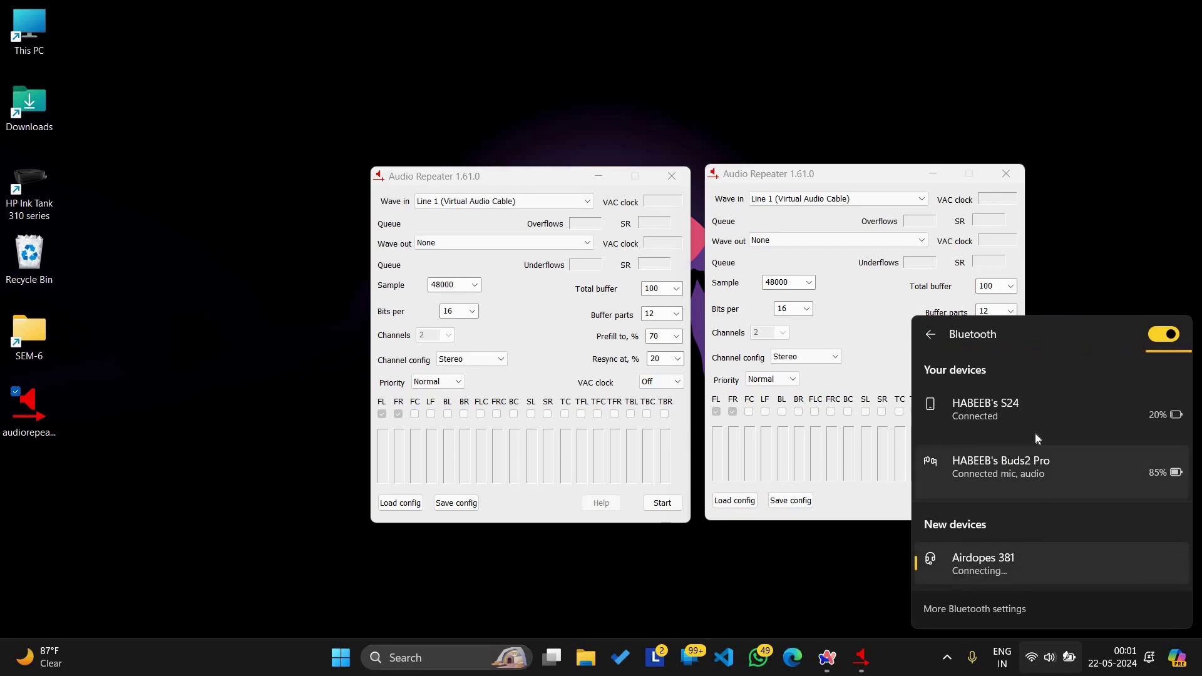
click(1004, 574)
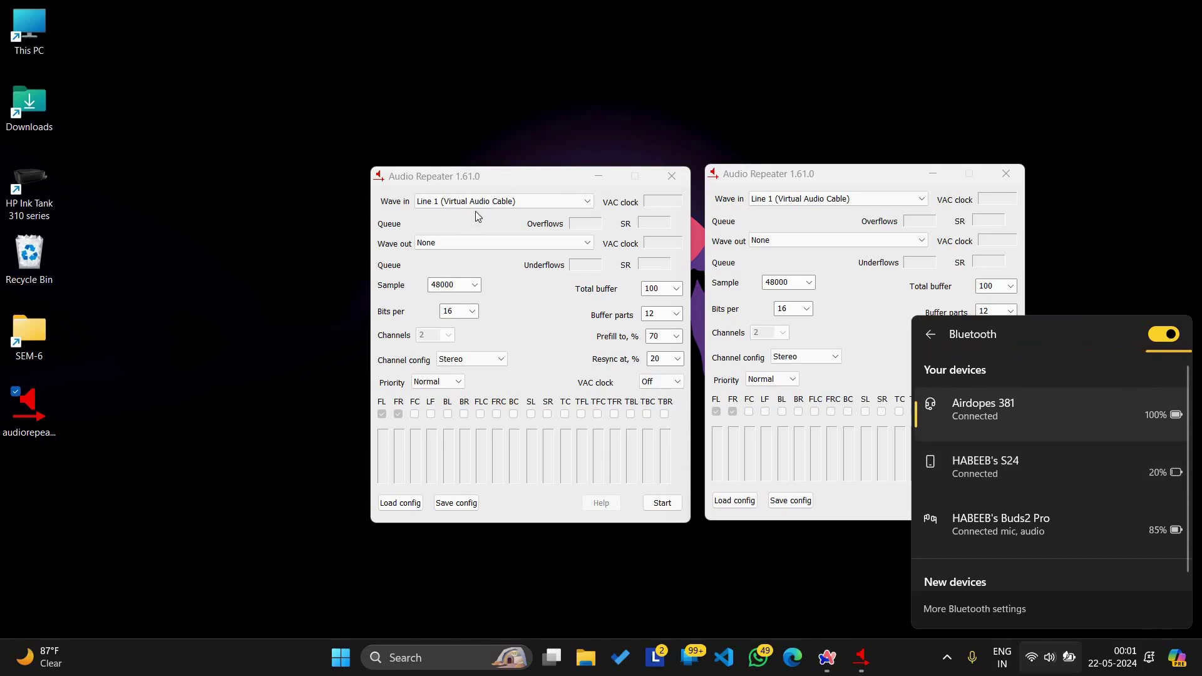
click(496, 183)
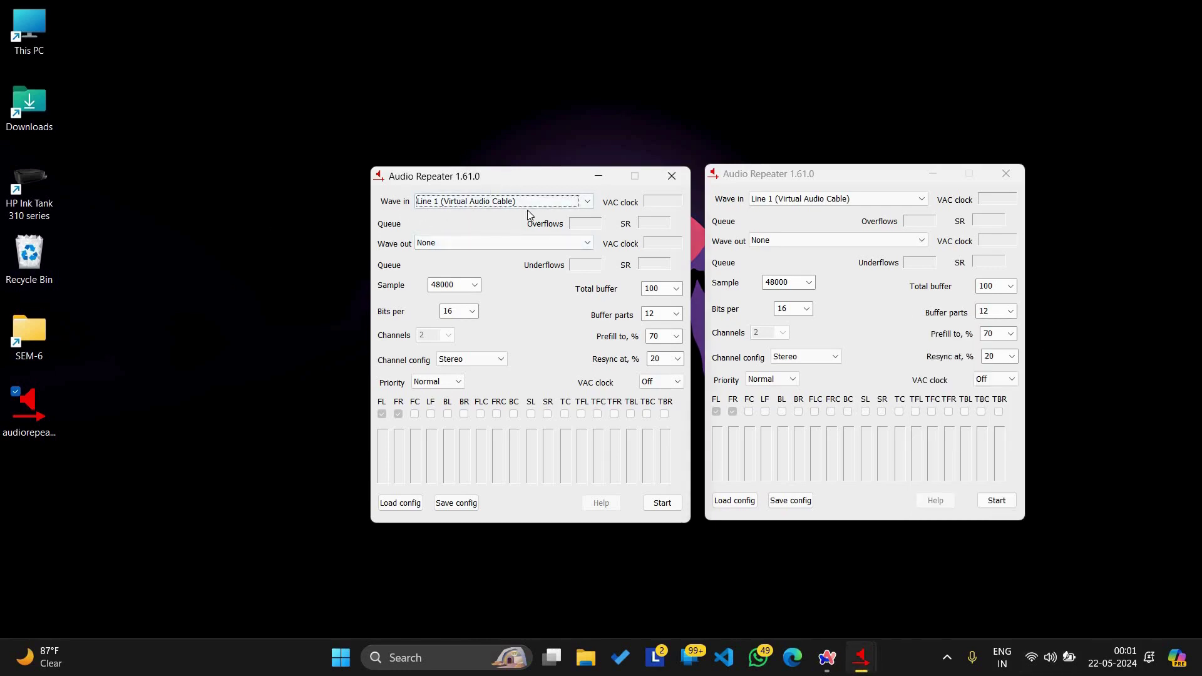
Close both repeater windows and relaunch two Audio Repeaters as administrator.
click(478, 246)
click(650, 277)
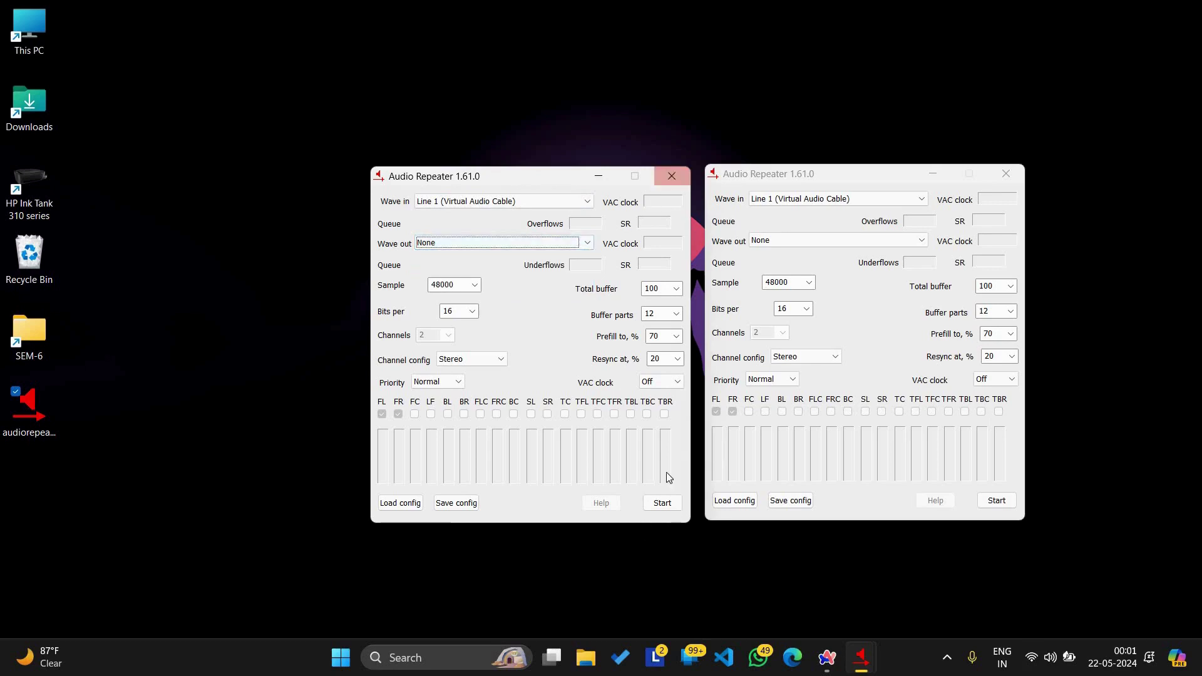
click(671, 176)
click(1006, 173)
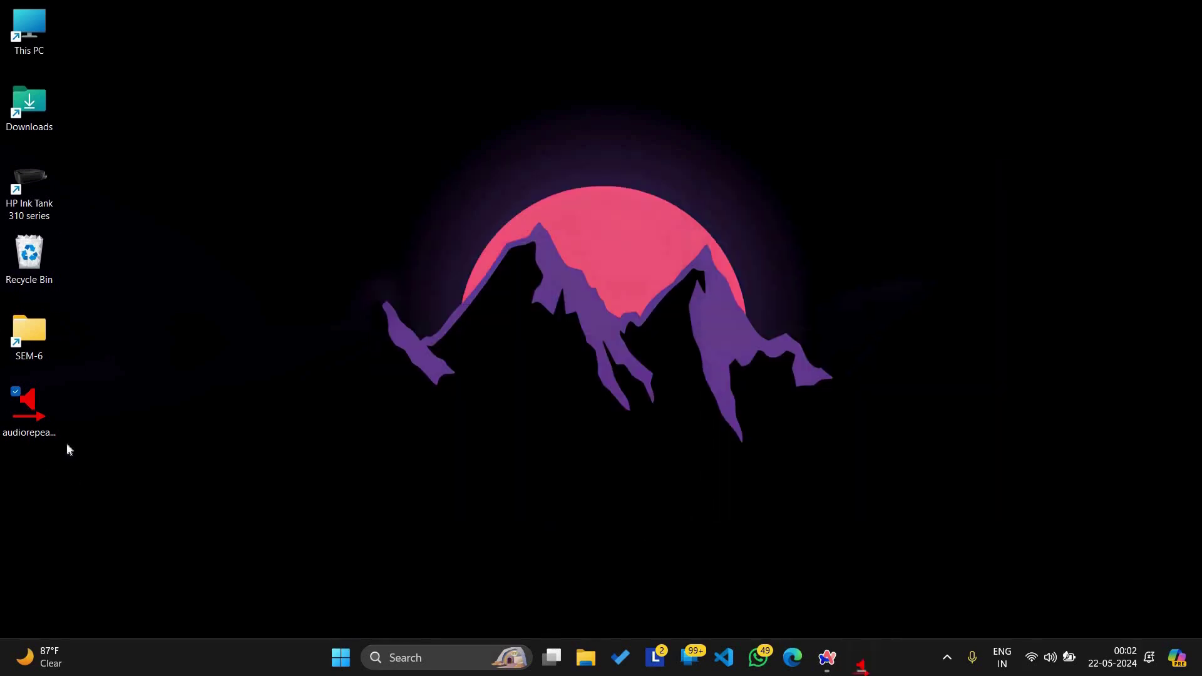
key(shift+F10)
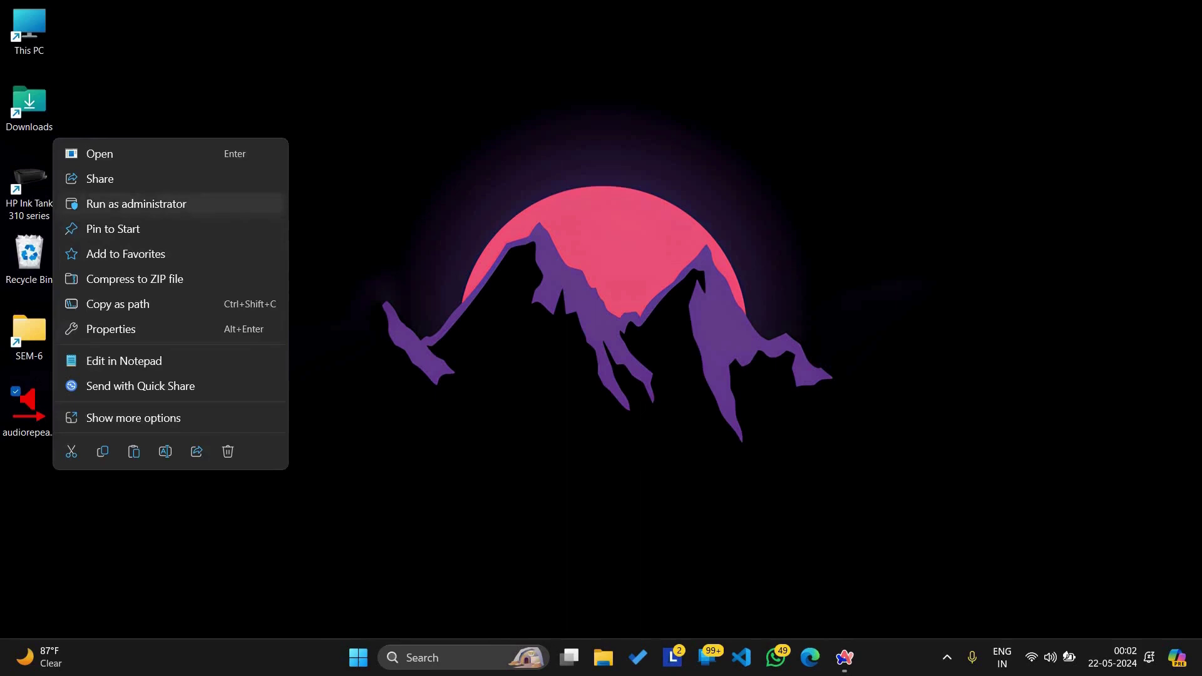
click(179, 213)
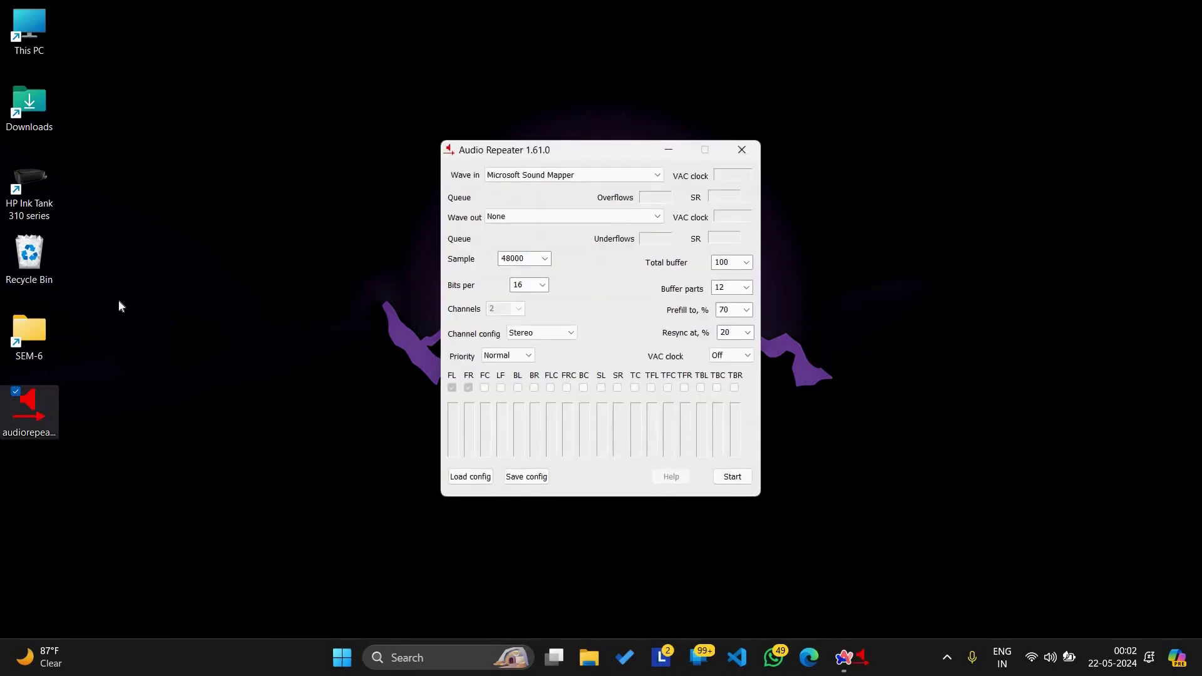
key(shift+F10)
click(119, 185)
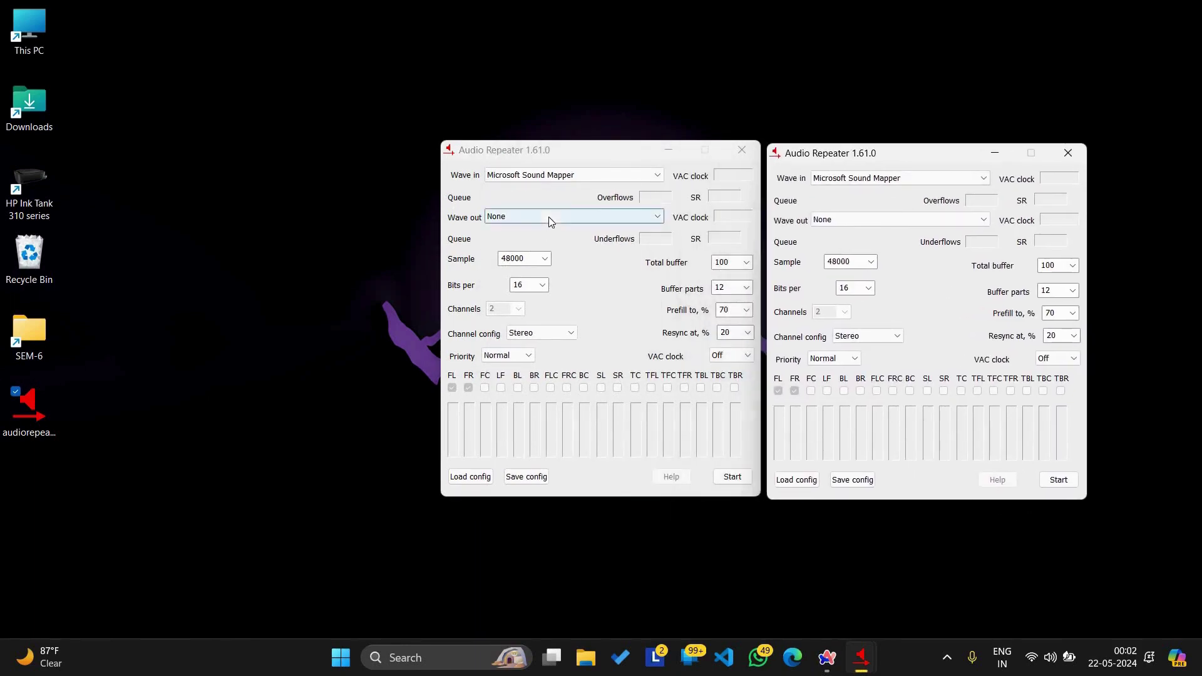
Set Wave in to Line 1 in both new repeater windows.
click(548, 216)
click(578, 178)
click(573, 174)
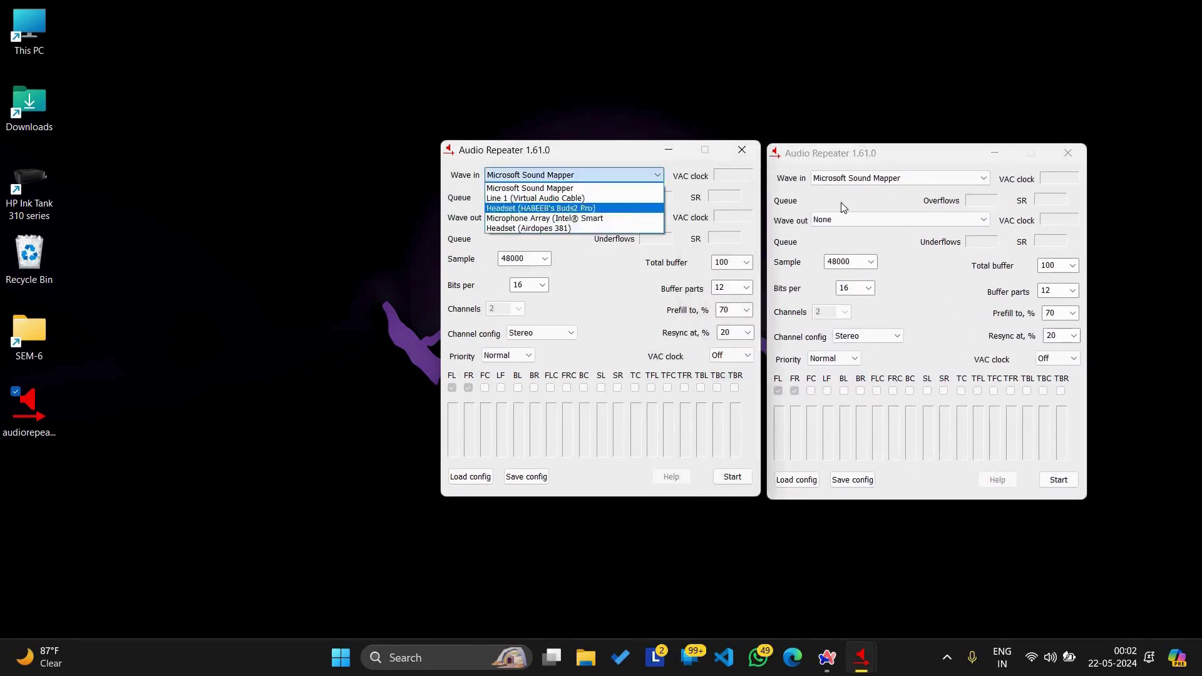
click(526, 197)
click(908, 178)
click(832, 201)
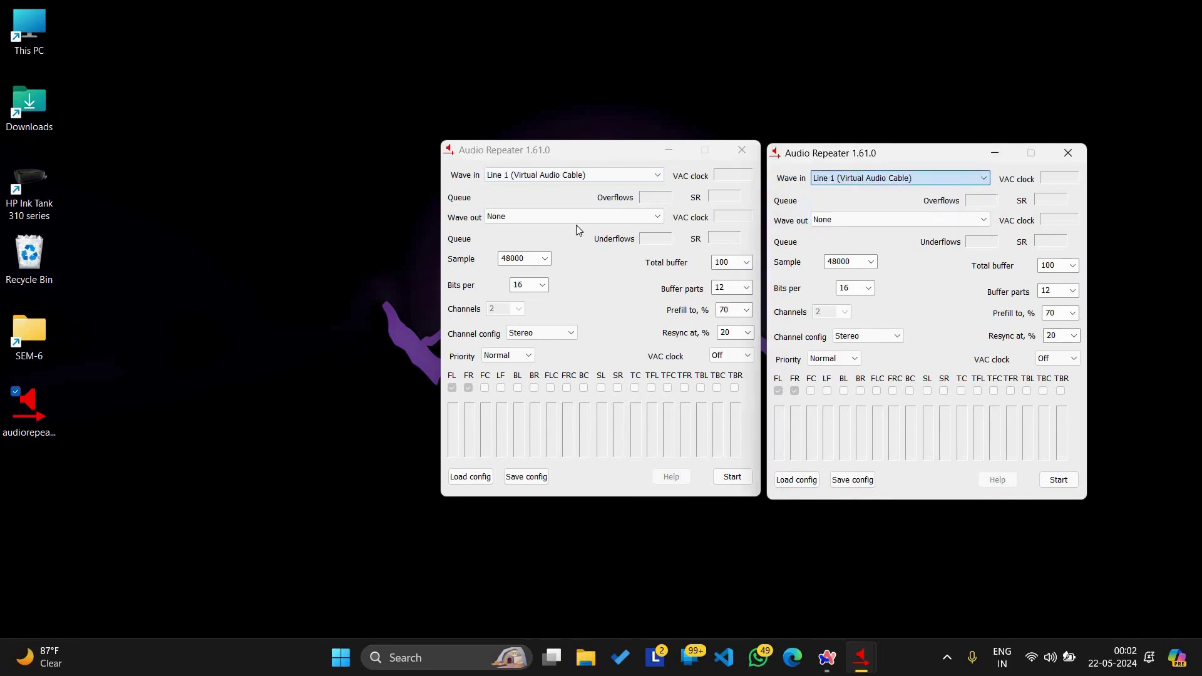
Route the left window to Airdopes 381 and the right to Buds2 Pro, start, and minimize both.
click(501, 218)
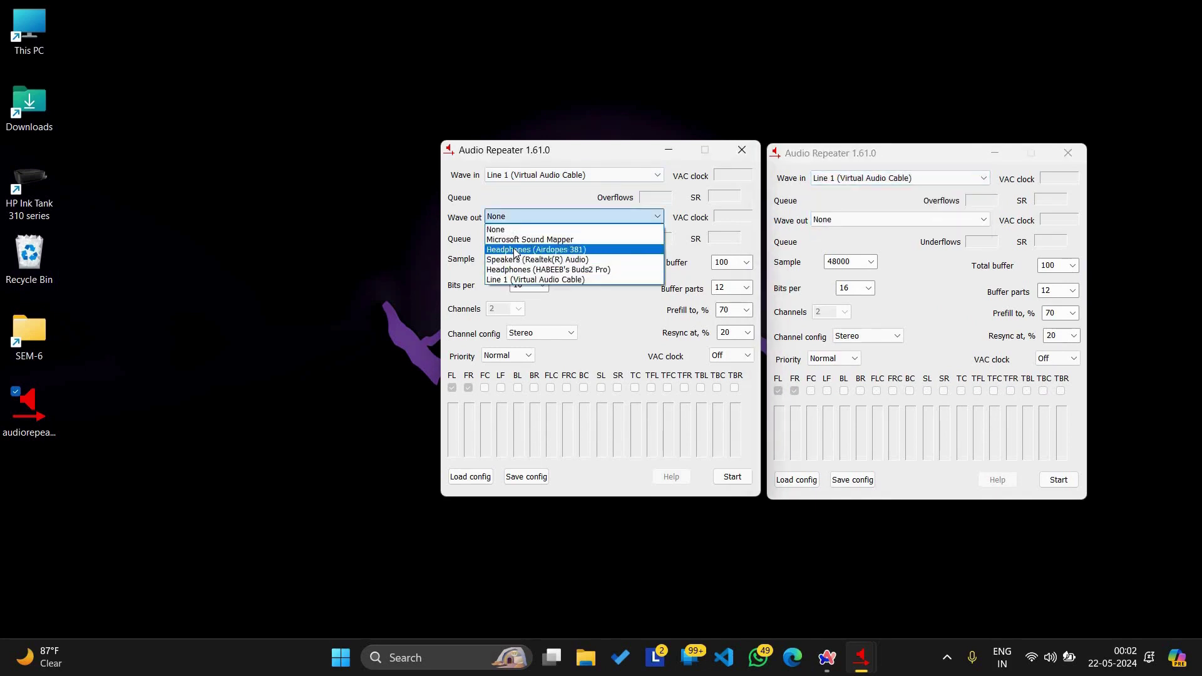
click(518, 249)
click(847, 225)
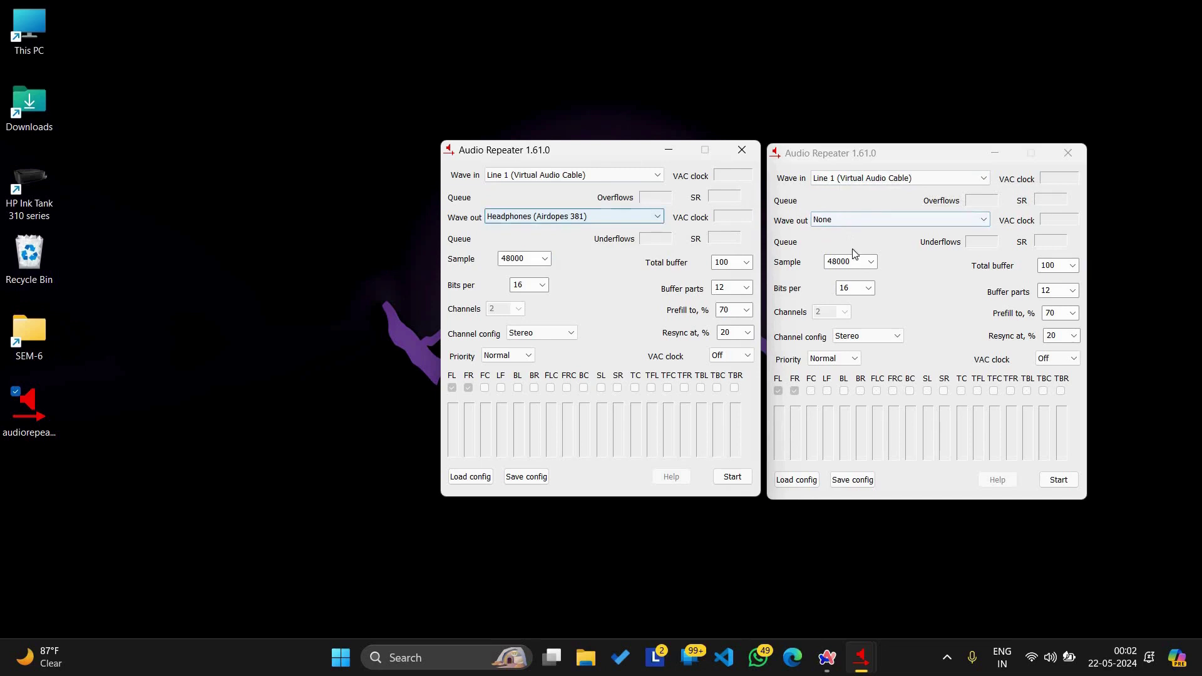
click(845, 273)
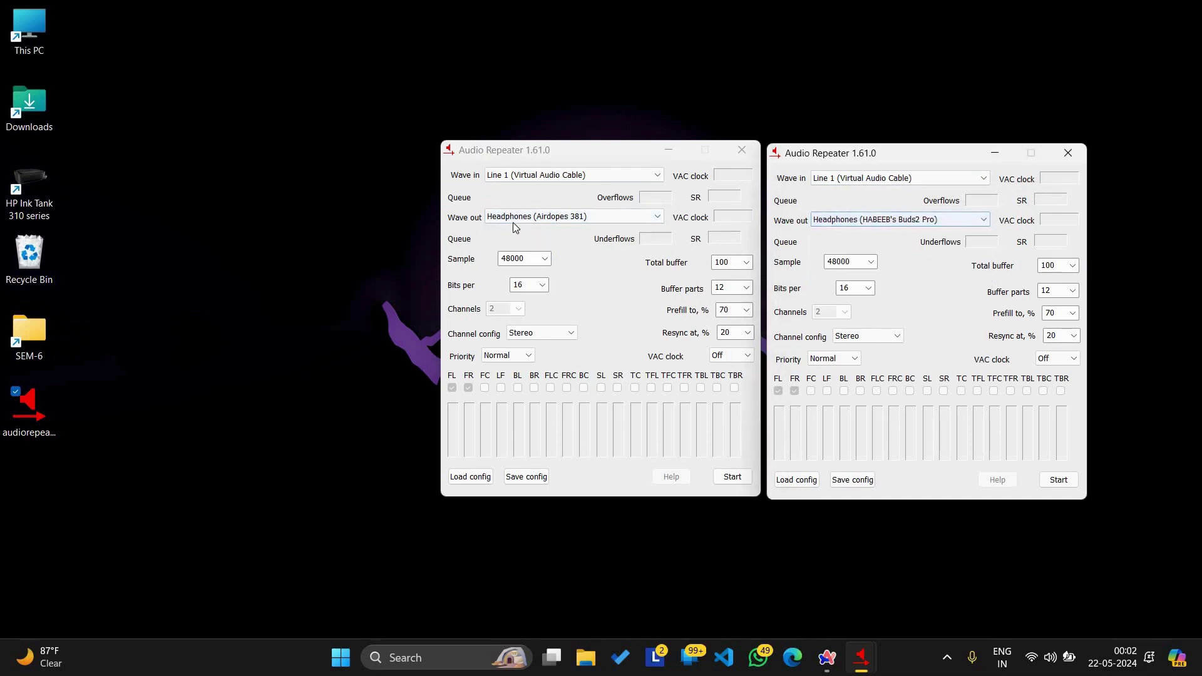
click(1058, 480)
click(669, 150)
click(995, 153)
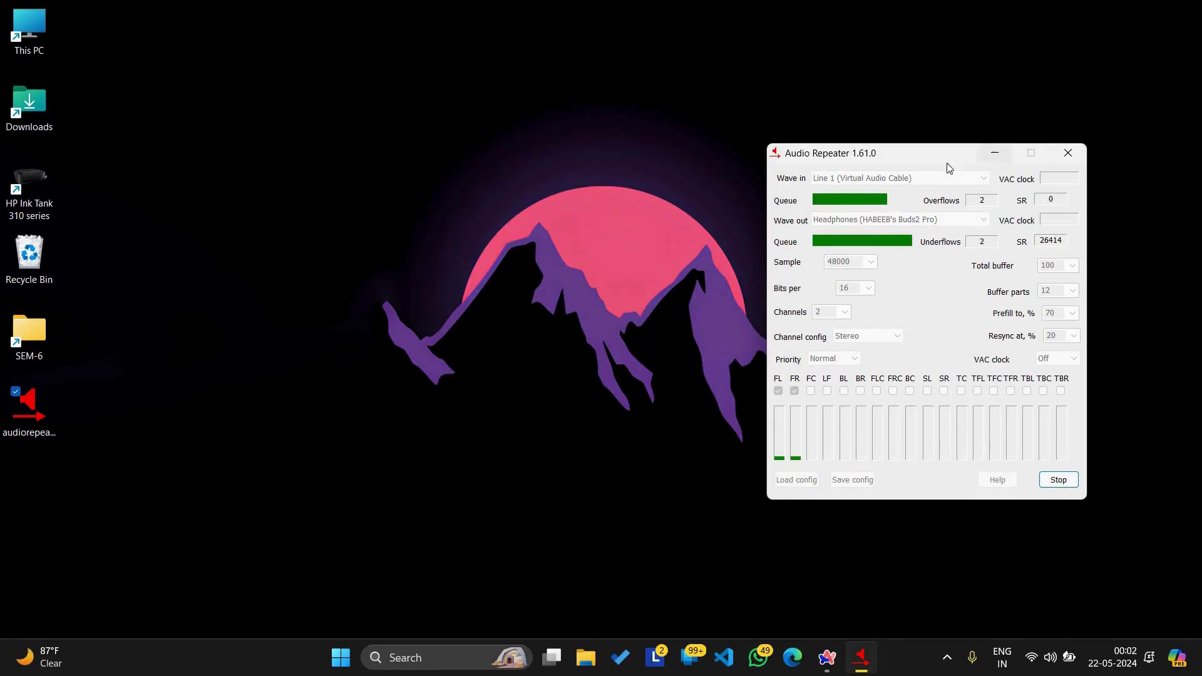
Search YouTube for 'music no copyright' and play Warriyo - Mortals by NCS.
key(alt+Tab)
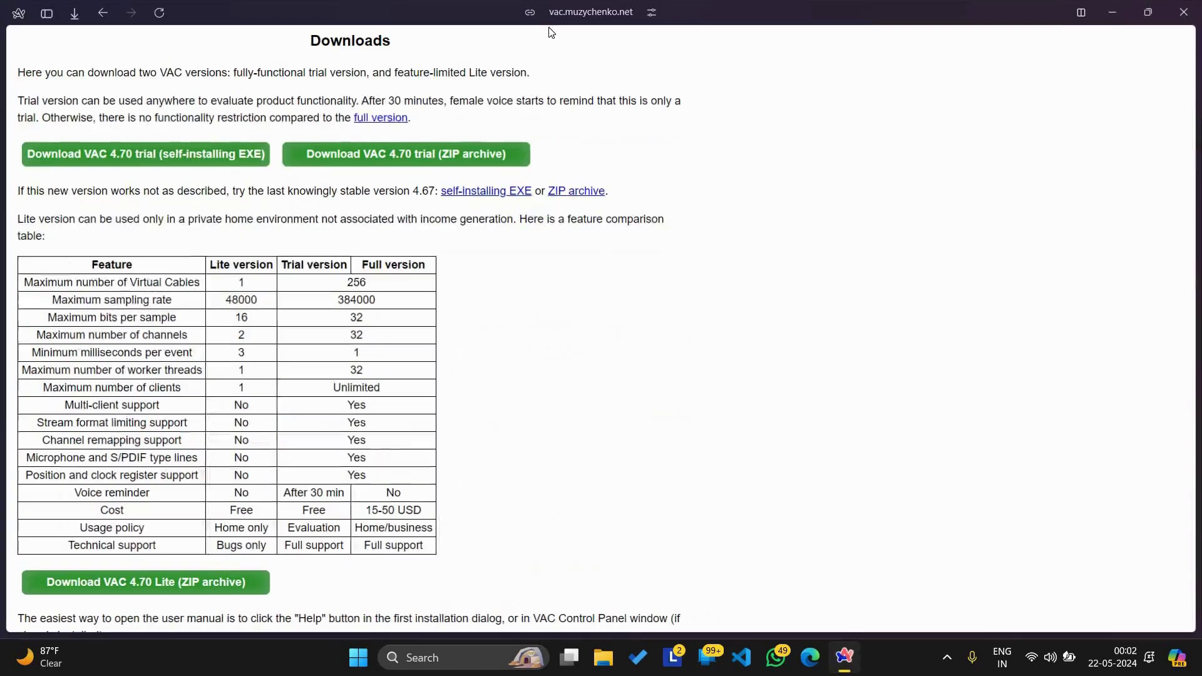
key(ctrl+t)
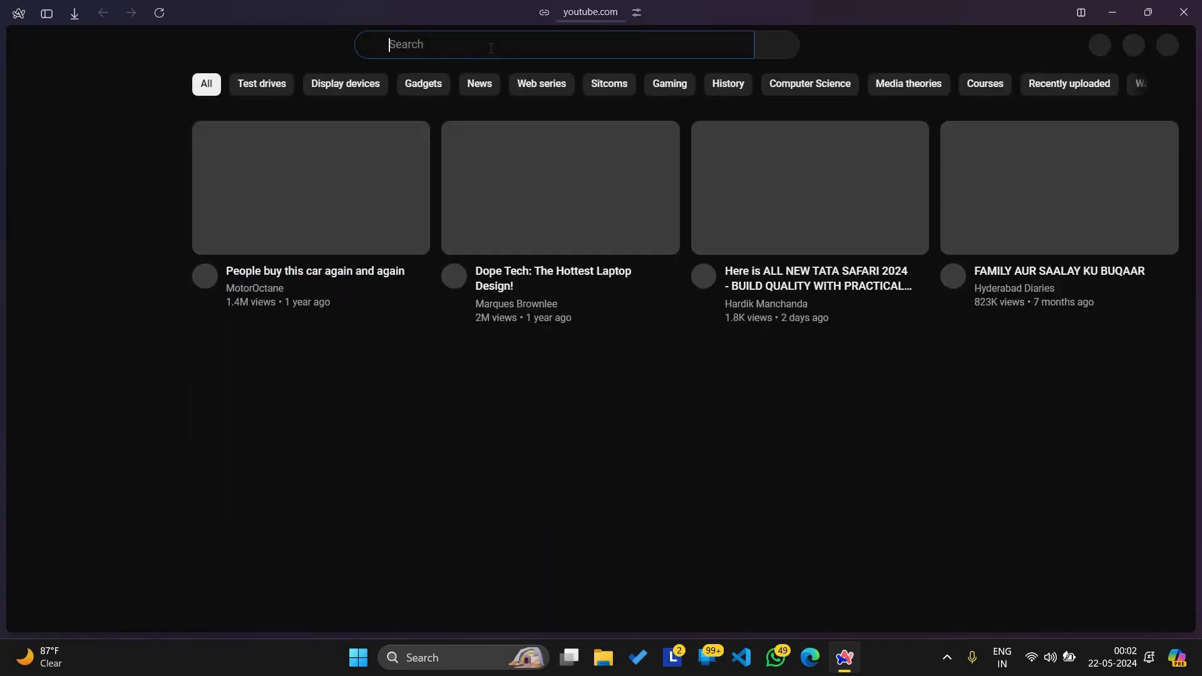
text(musi)
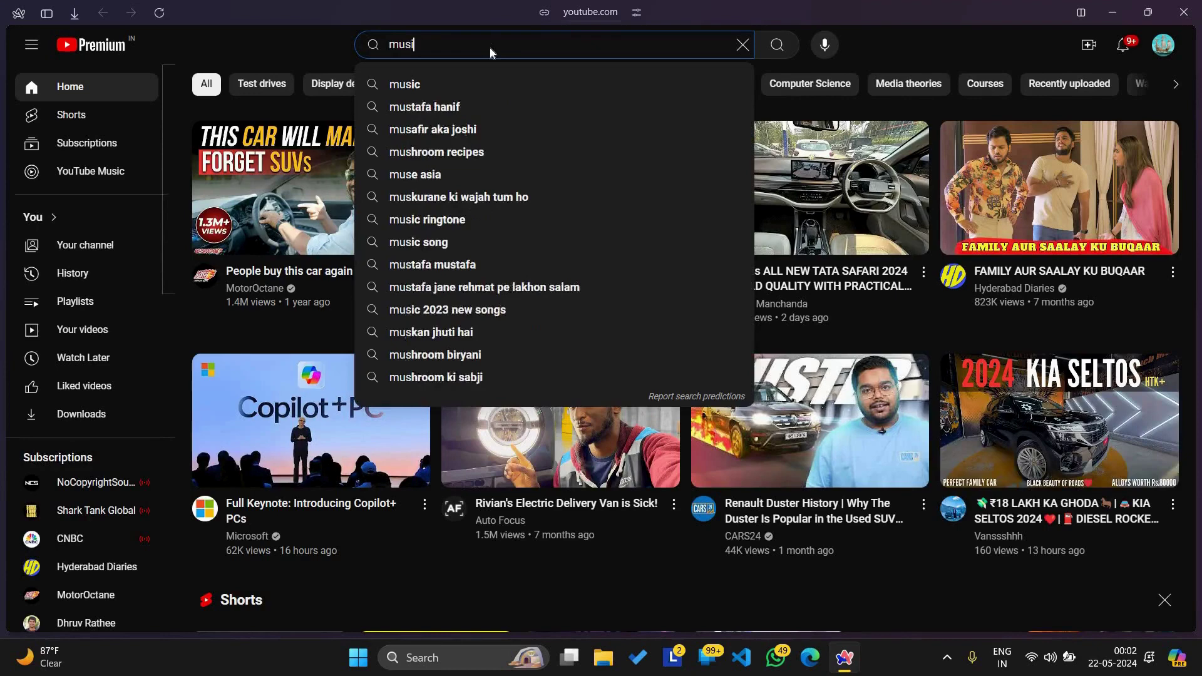
text(c no)
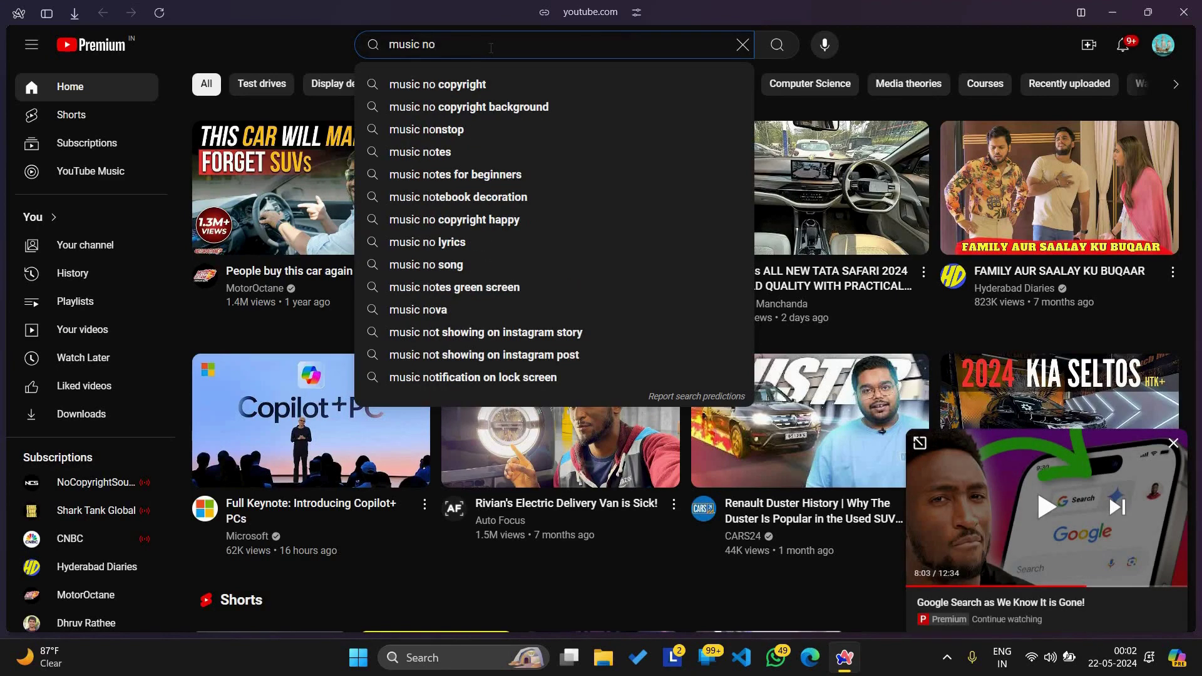
key(Down)
key(Return)
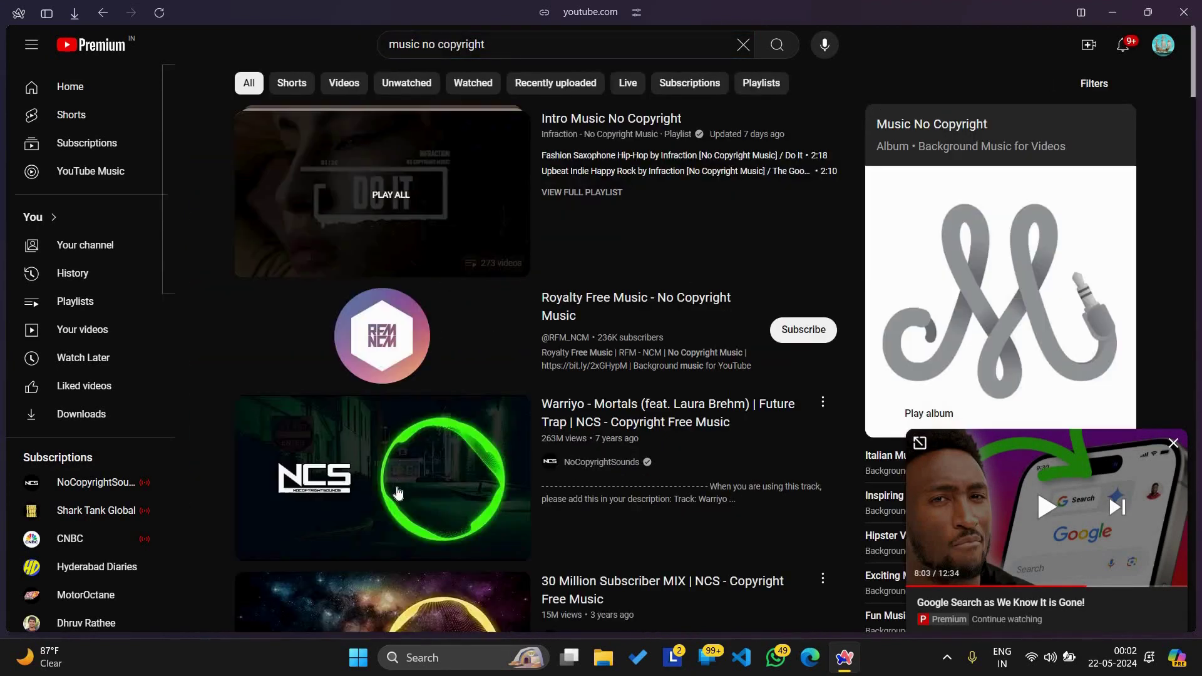
click(302, 290)
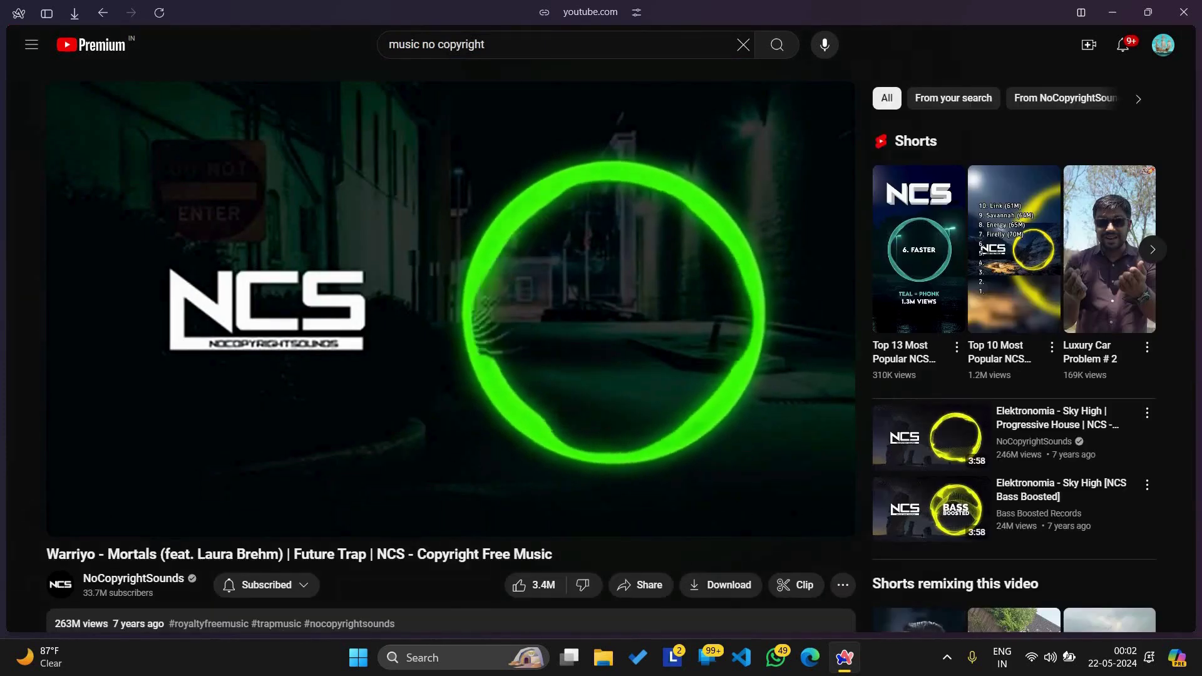
Pause the video and switch the Windows sound output to Line 1 (Virtual Audio Cable).
click(416, 380)
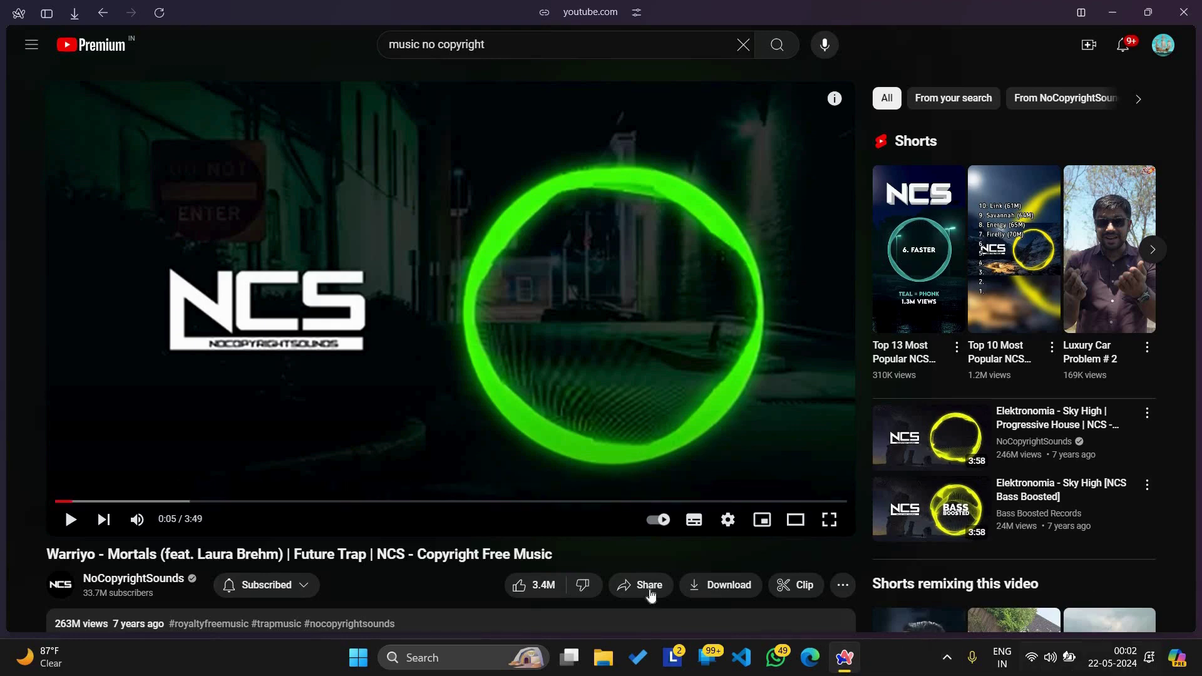
click(1050, 659)
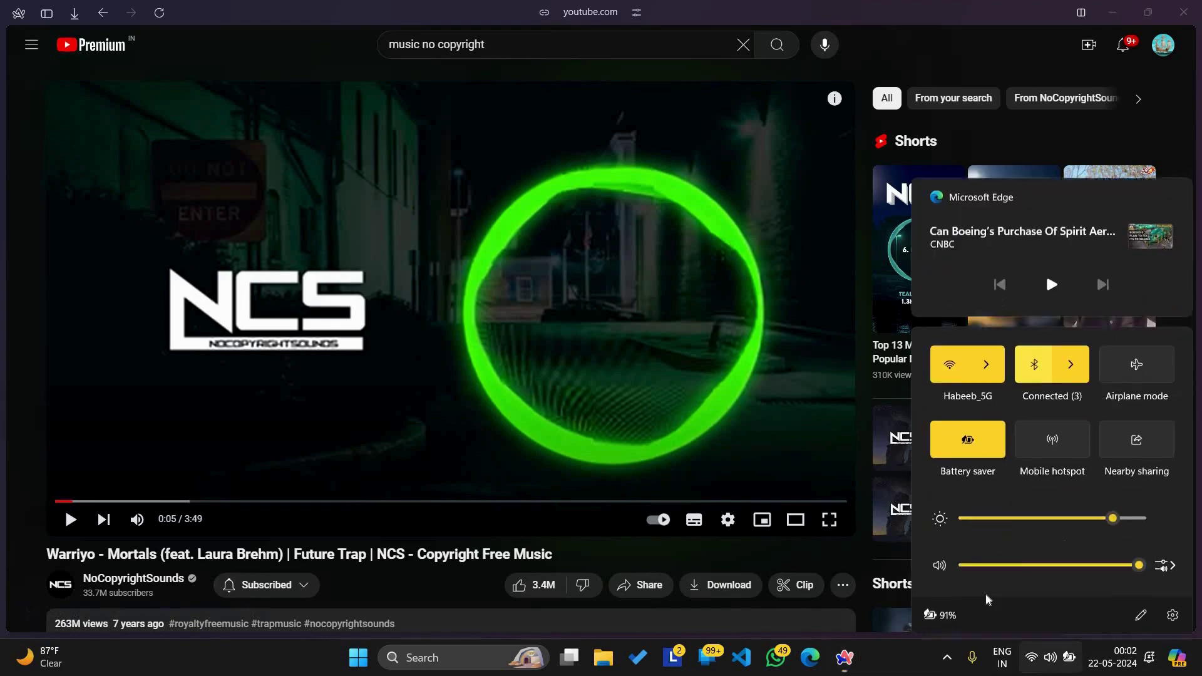
click(1165, 560)
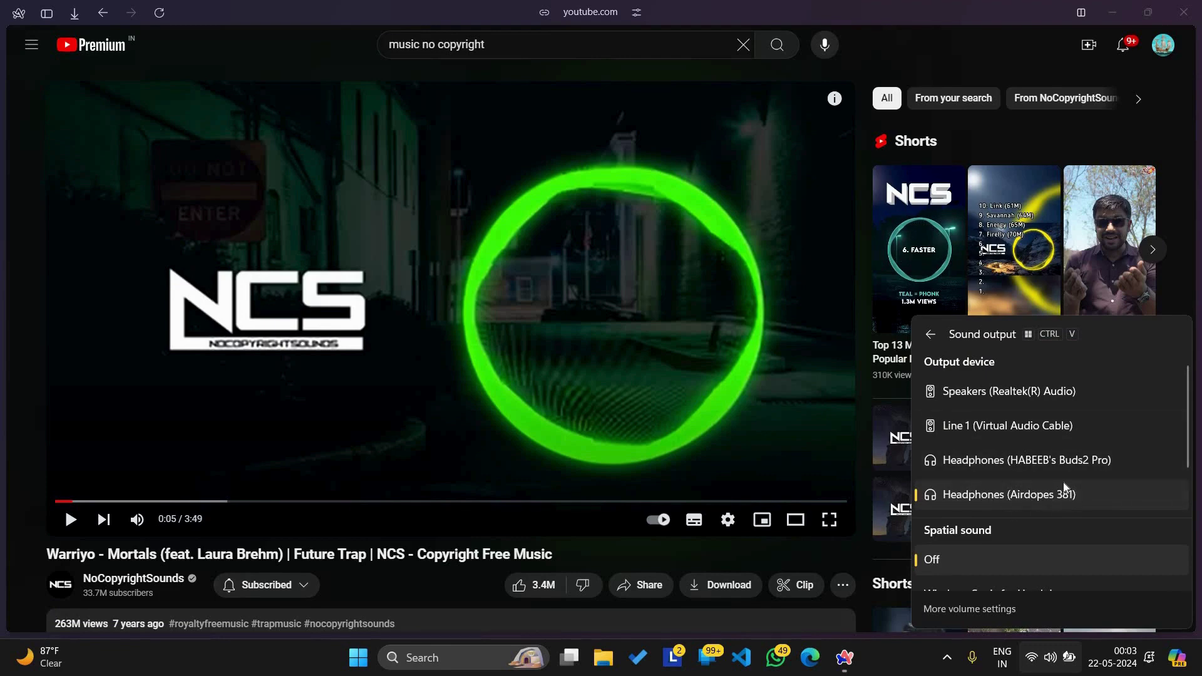
click(964, 426)
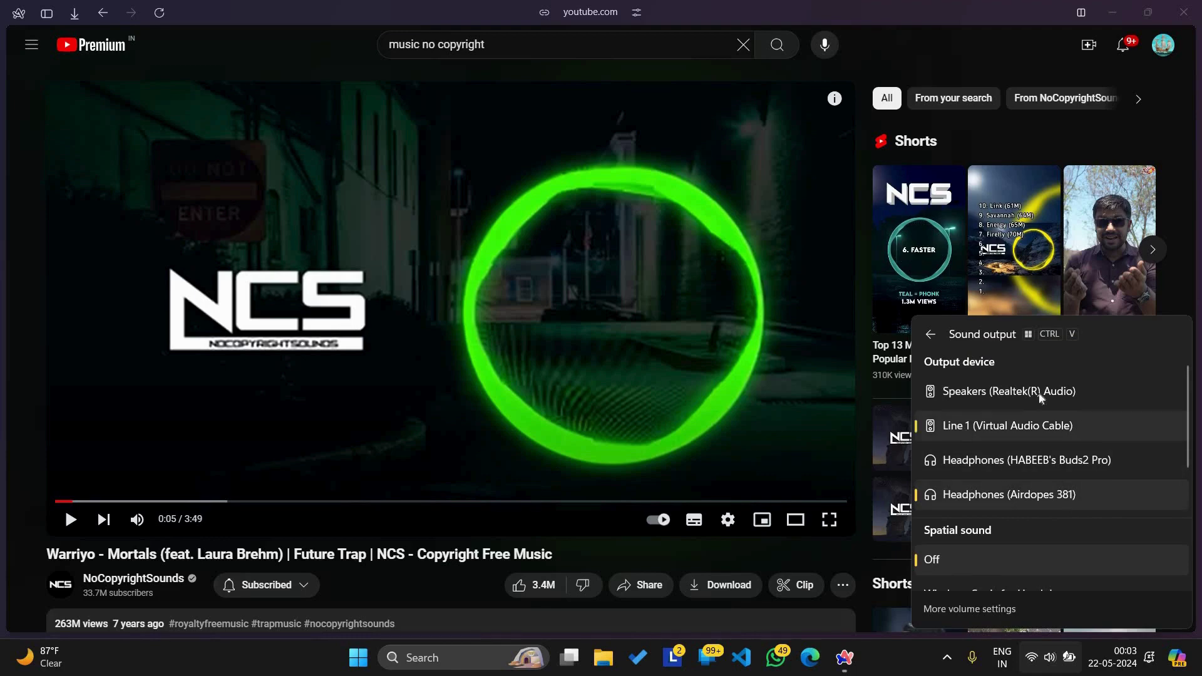
click(632, 252)
Briefly play and pause the video through Line 1, then minimize the browser to the desktop.
click(630, 253)
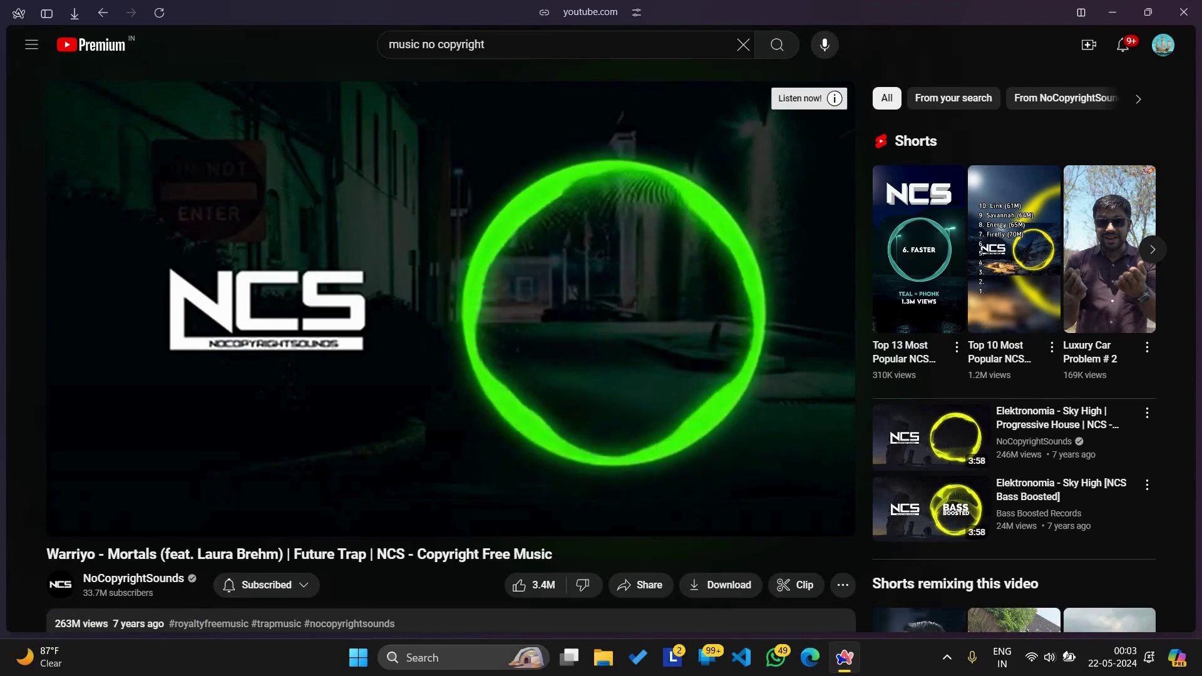
click(629, 253)
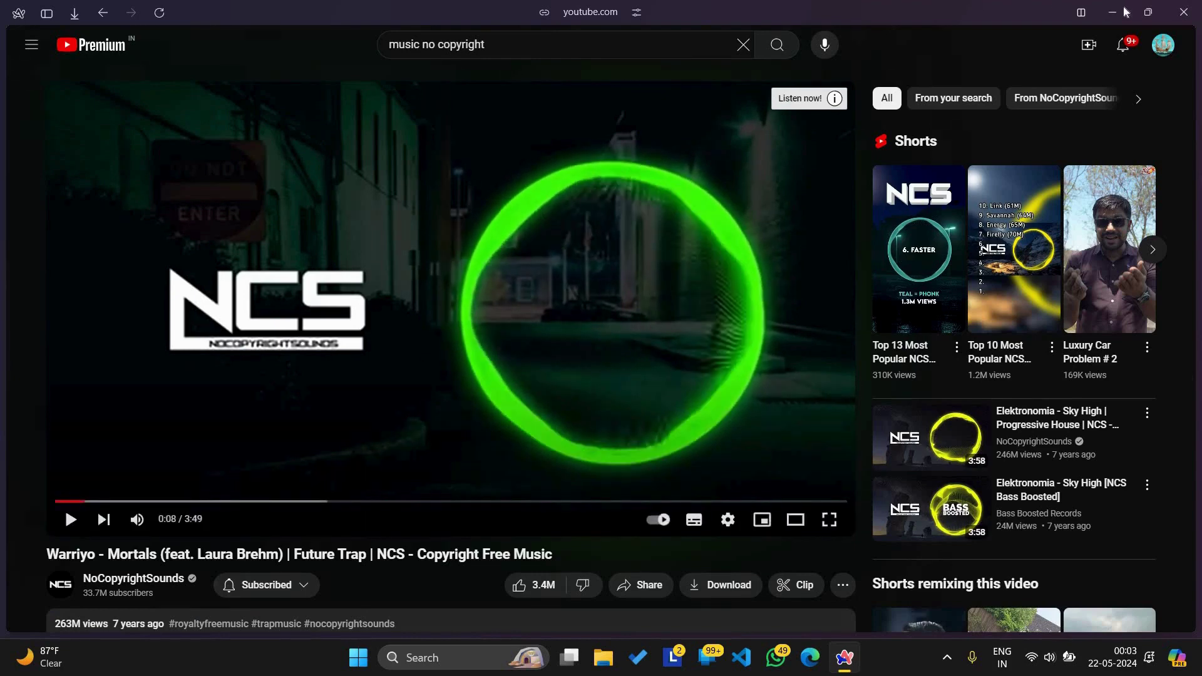
key(super+d)
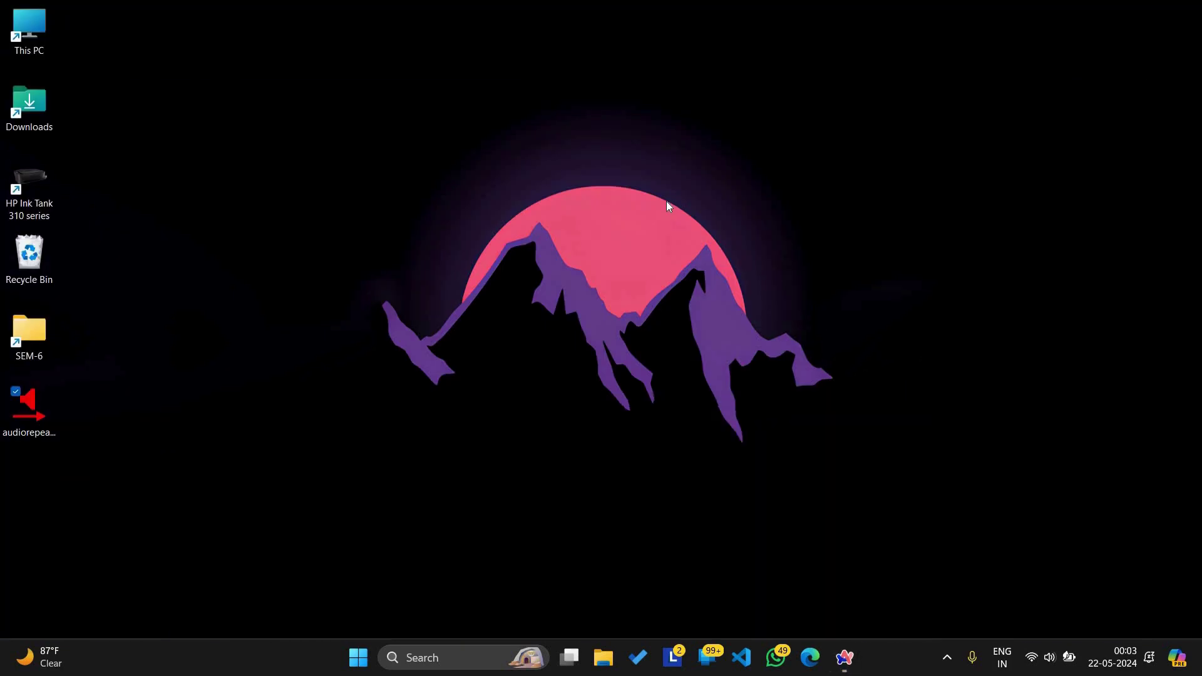